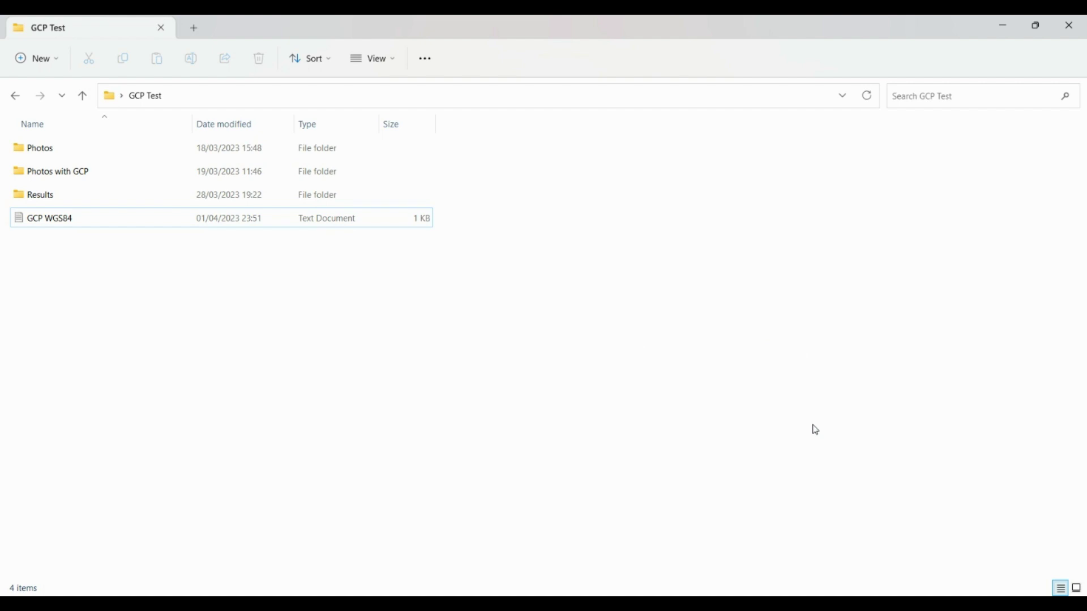
# Step: Browse the Photos and Photos with GCP folders, then select the GCP WGS84 file in GCP Test
pyautogui.doubleClick(287, 154)
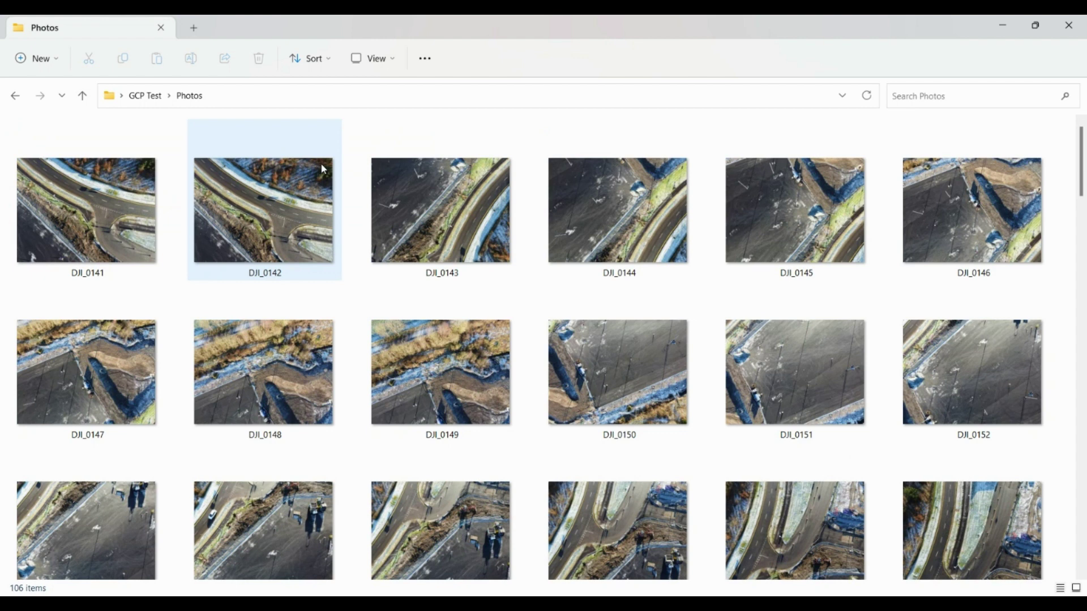
pyautogui.click(639, 235)
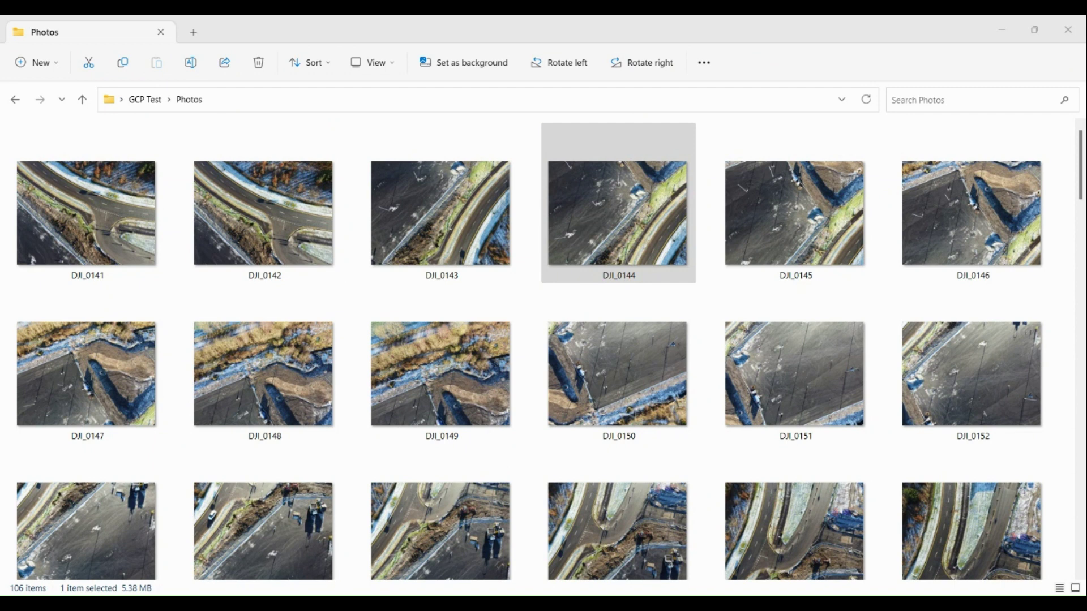
pyautogui.click(82, 99)
pyautogui.doubleClick(163, 173)
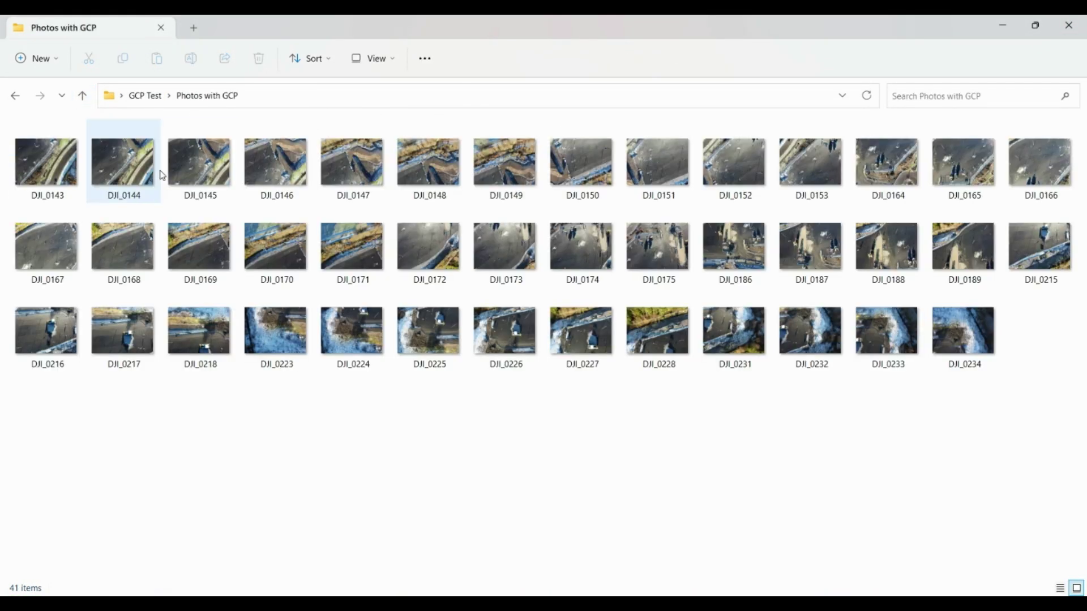
pyautogui.click(82, 96)
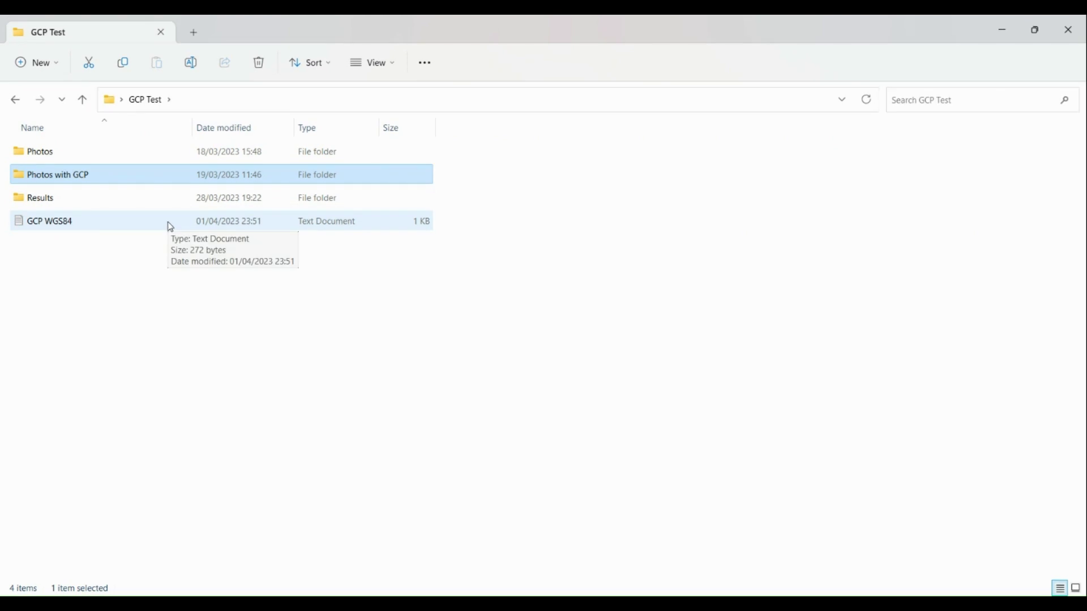
pyautogui.click(170, 227)
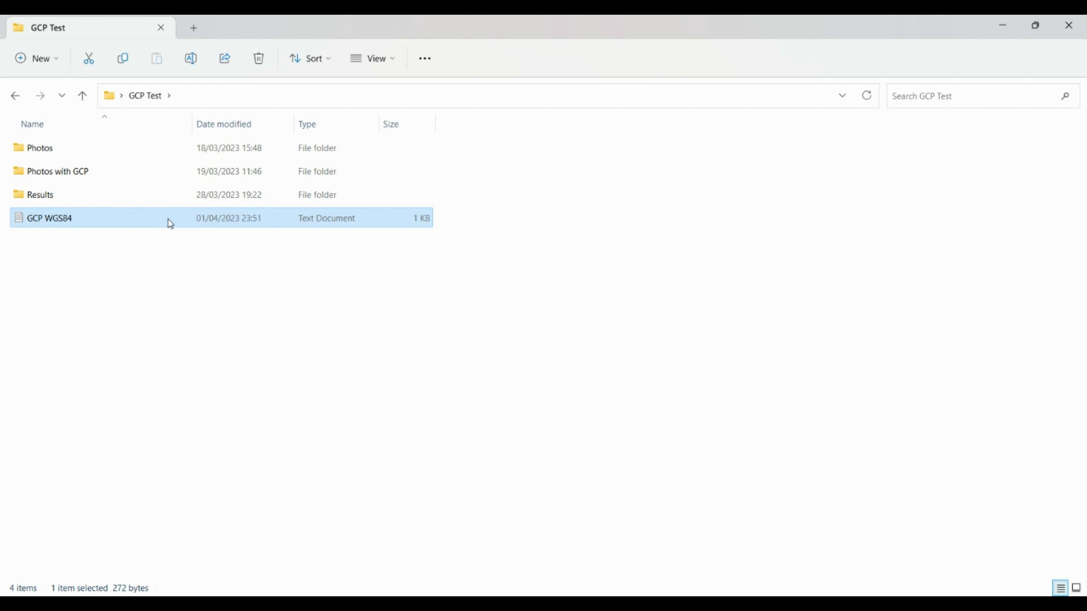
# Step: Open GCP WGS84 in Notepad and highlight its EPSG:4326 header line
pyautogui.doubleClick(170, 224)
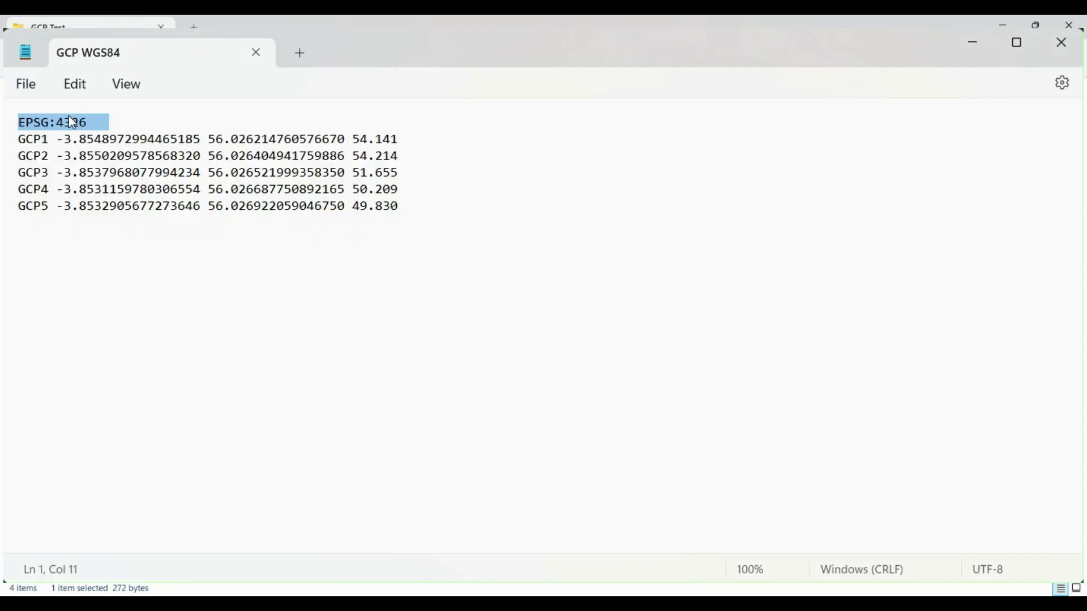
pyautogui.moveTo(106, 126); pyautogui.dragTo(9, 109)
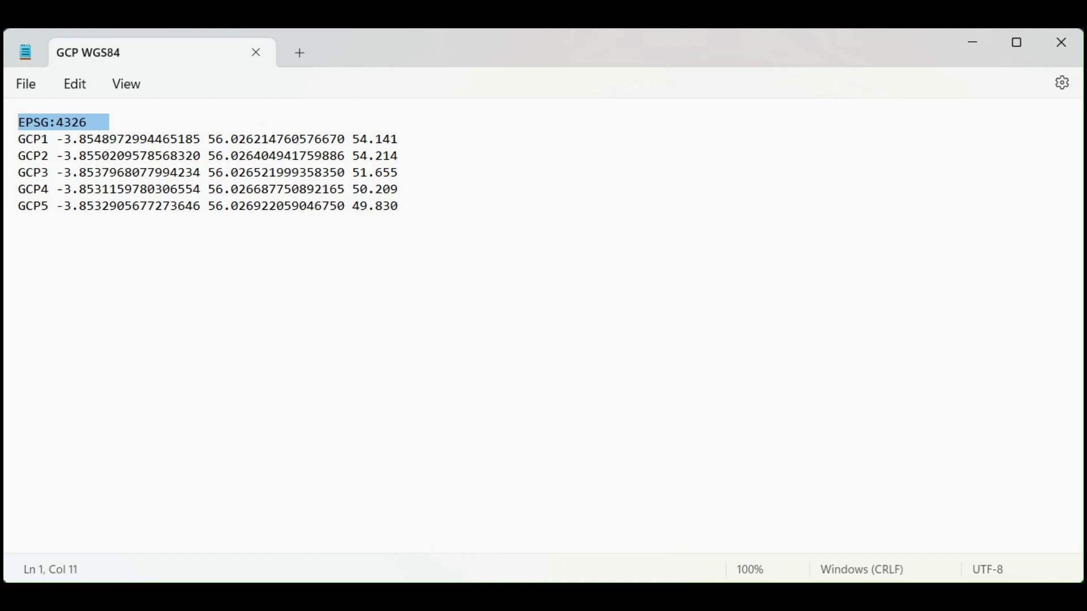
pyautogui.moveTo(88, 121); pyautogui.dragTo(18, 121)
pyautogui.hotkey('alt', 'Tab')
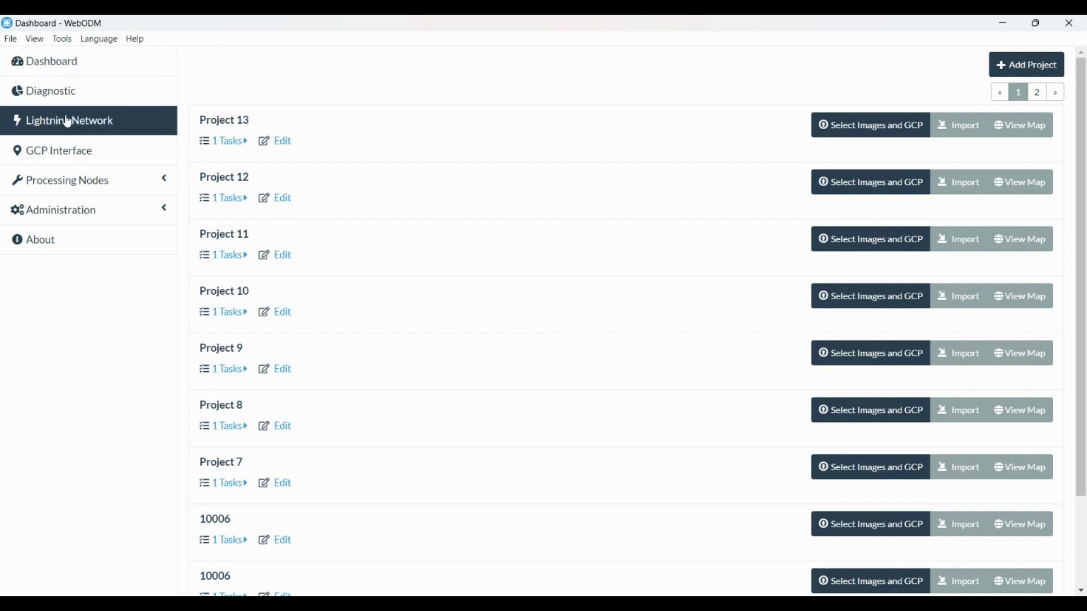
# Step: Open the GCP Interface, expand its directions, and highlight the first line and the jpeg/png format note
pyautogui.click(69, 157)
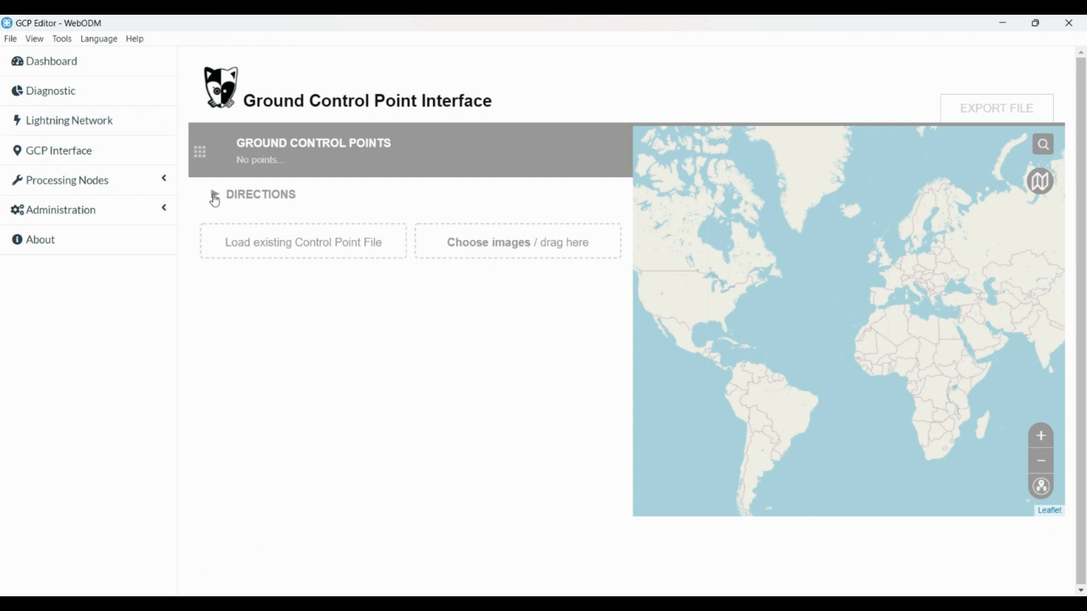
pyautogui.click(215, 199)
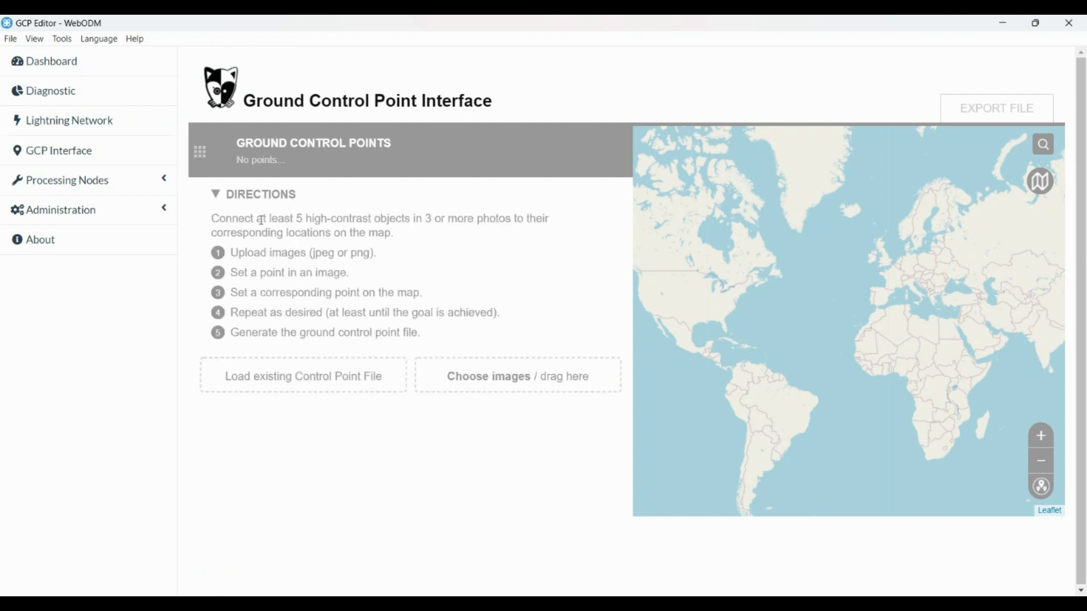
pyautogui.moveTo(216, 221); pyautogui.dragTo(557, 218)
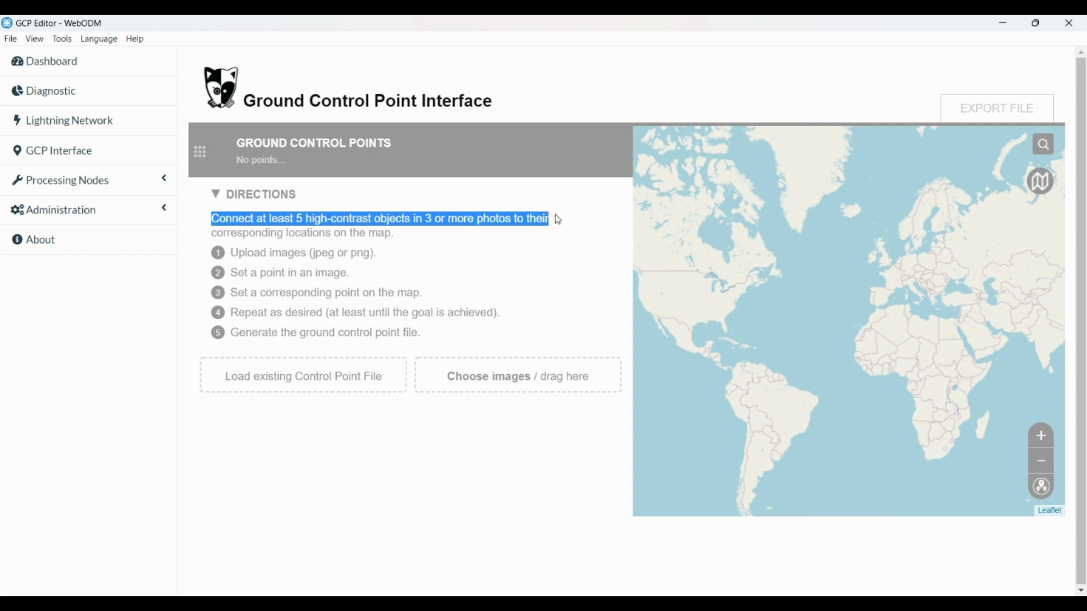
pyautogui.moveTo(391, 255); pyautogui.dragTo(360, 257)
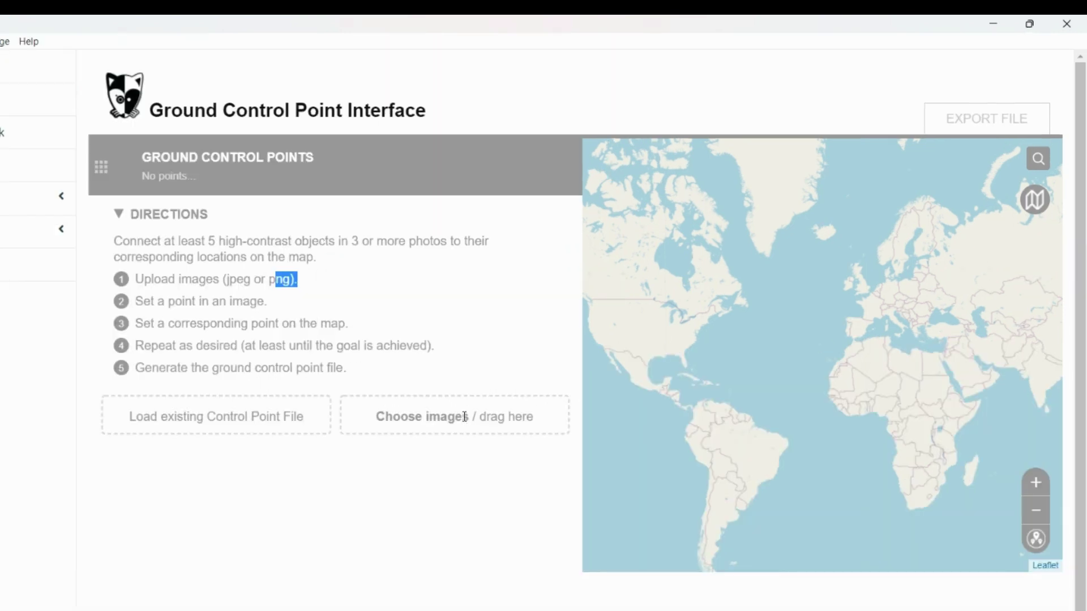
# Step: Upload every photo in Photos with GCP, DJI_0143 through DJI_0234, into the GCP interface
pyautogui.click(464, 417)
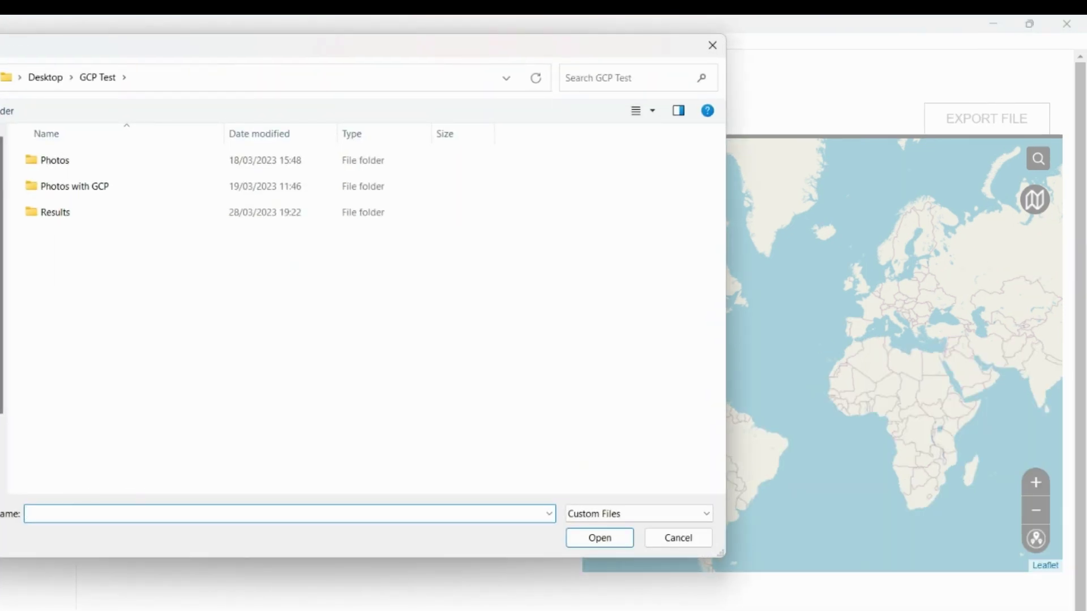
pyautogui.click(74, 186)
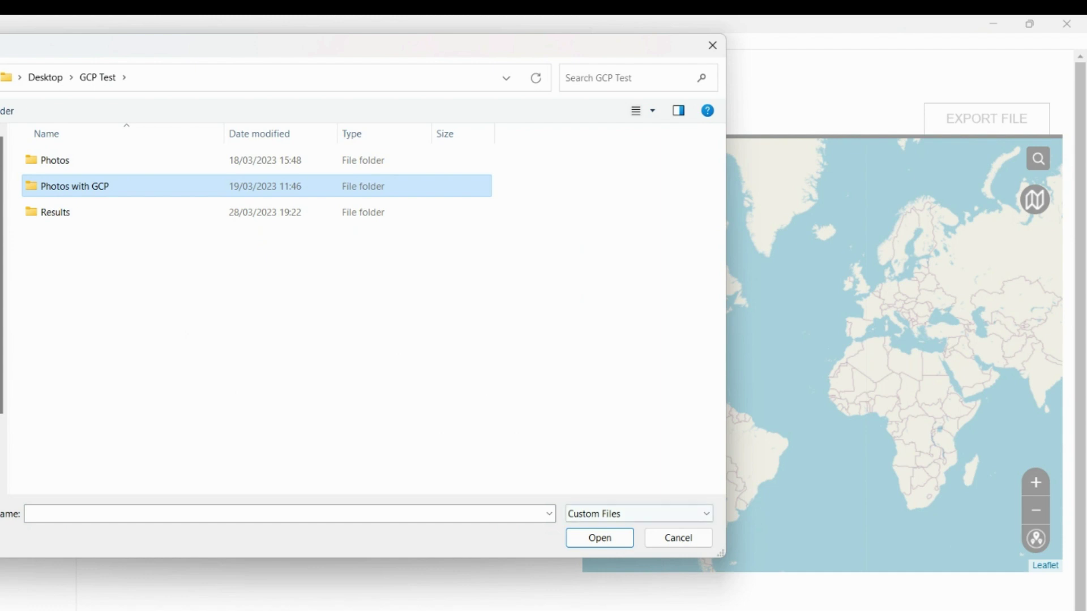
pyautogui.click(600, 538)
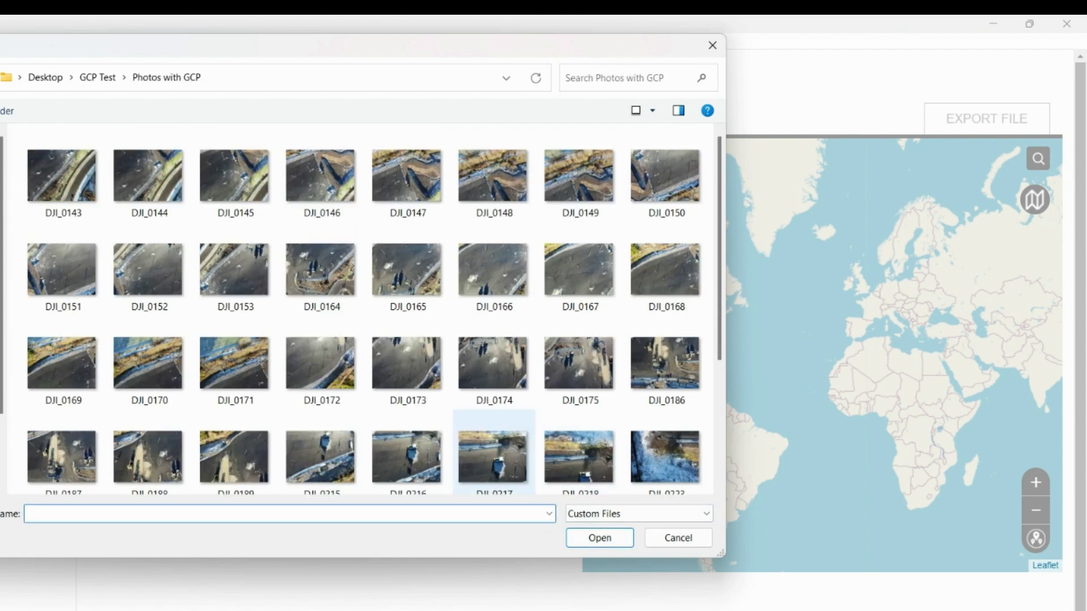
pyautogui.click(376, 264)
pyautogui.hotkey('ctrl', 'a')
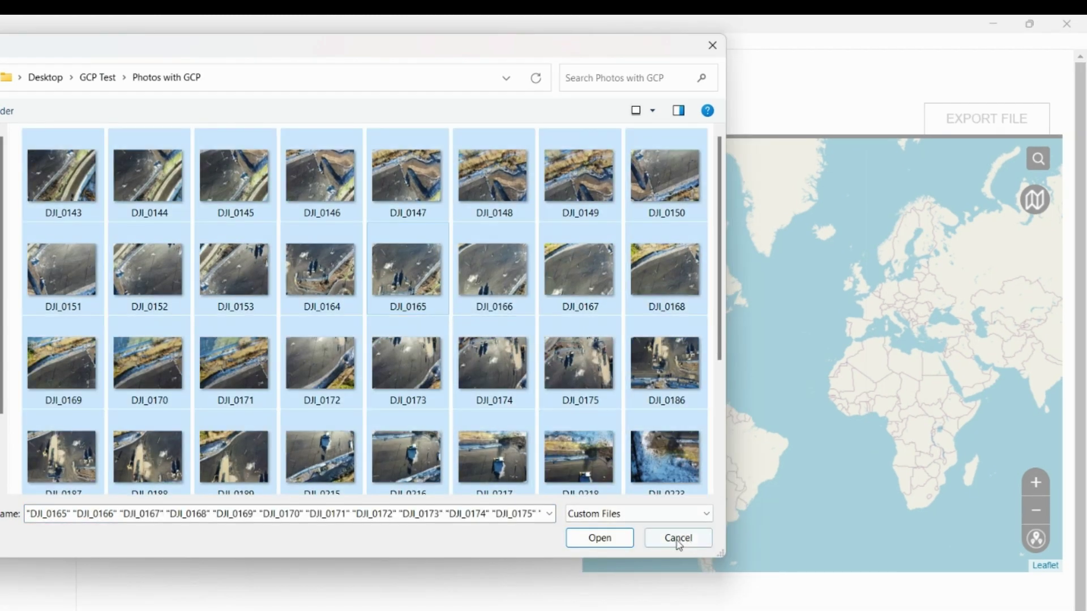
pyautogui.click(623, 535)
pyautogui.scroll(-1, 498, 379)
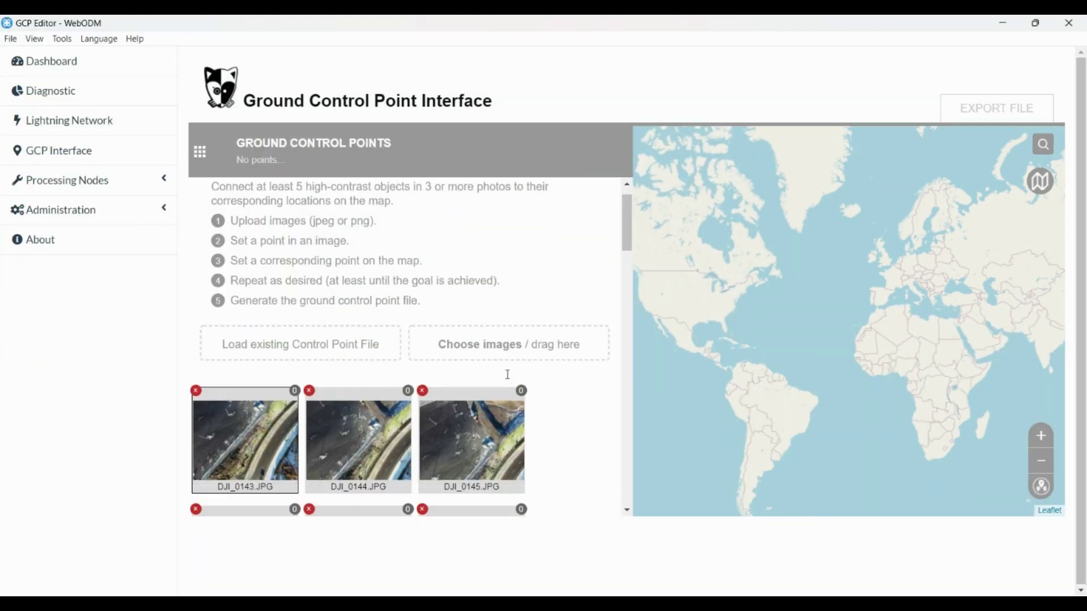
pyautogui.scroll(-8, 508, 374)
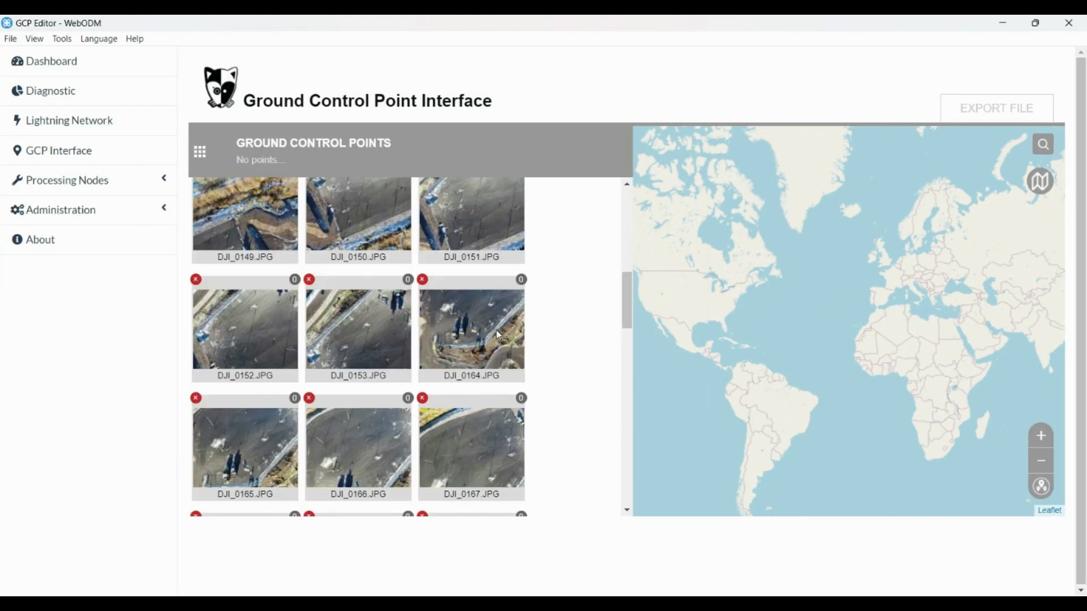
pyautogui.scroll(-15, 497, 339)
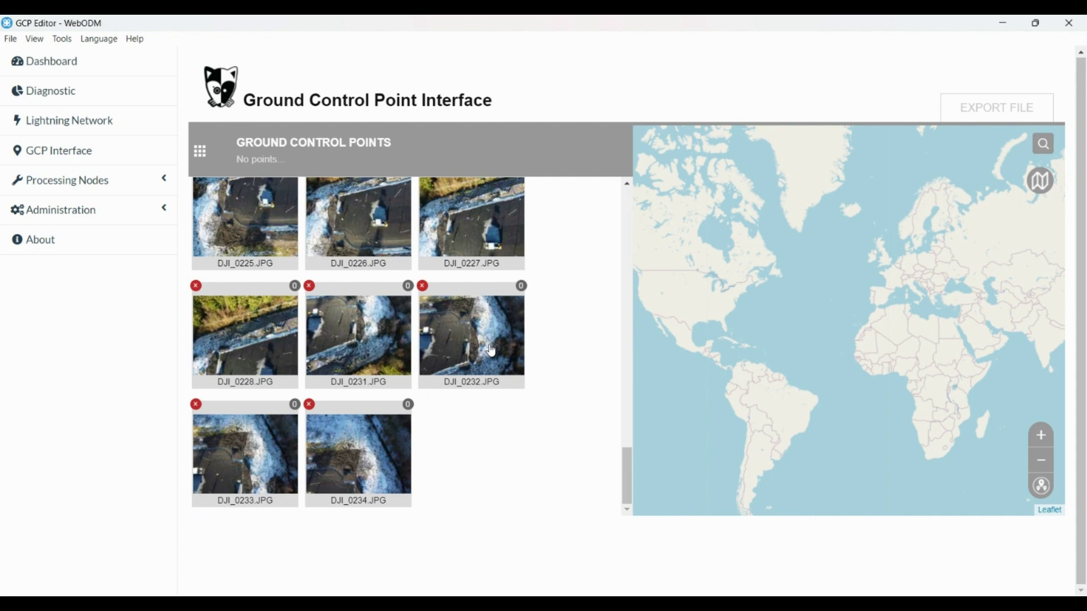
pyautogui.scroll(10, 566, 331)
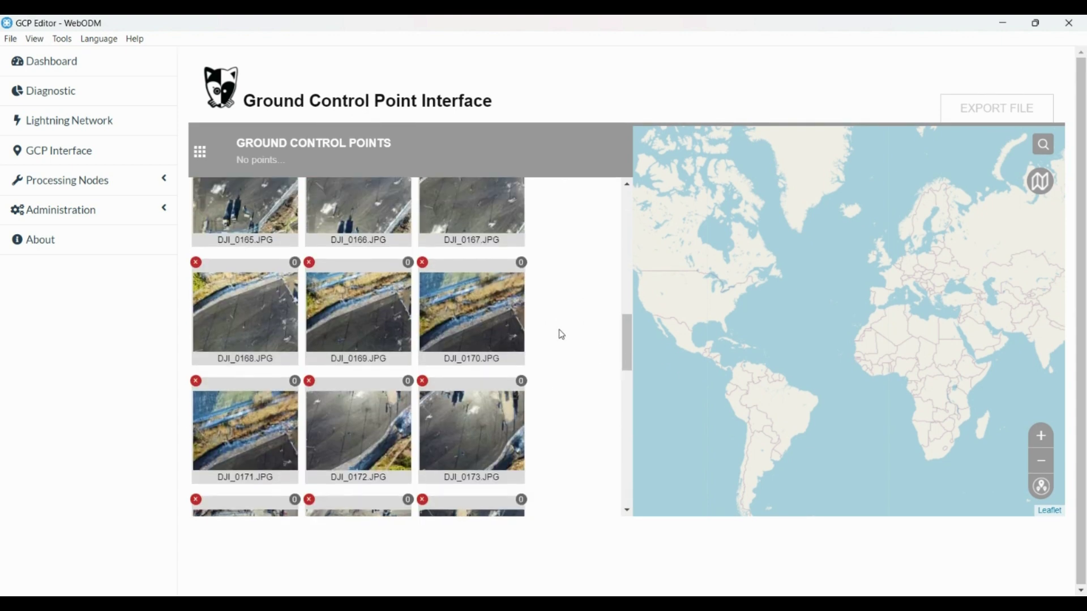
pyautogui.scroll(-1, 419, 370)
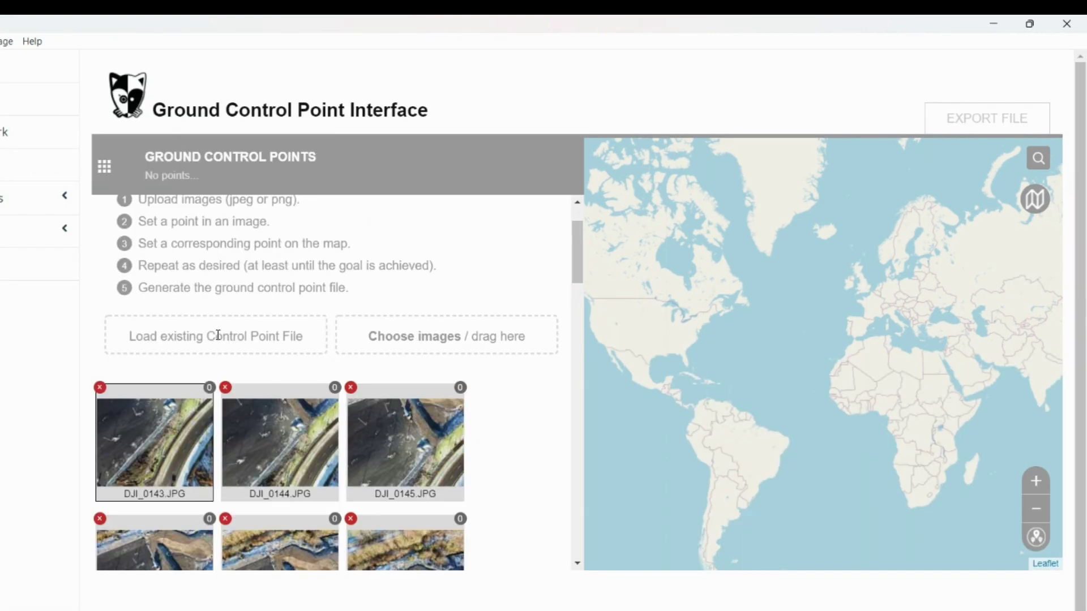
# Step: Preview GCP WGS84.txt from the GCP Test folder and load its five control points onto the map
pyautogui.click(302, 305)
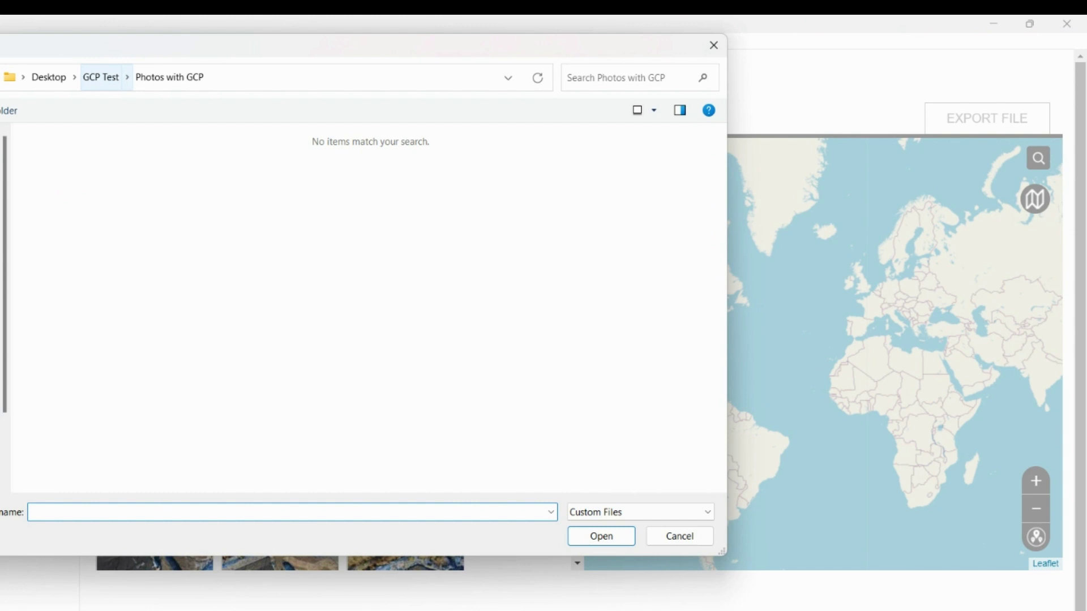
pyautogui.click(101, 77)
pyautogui.click(69, 237)
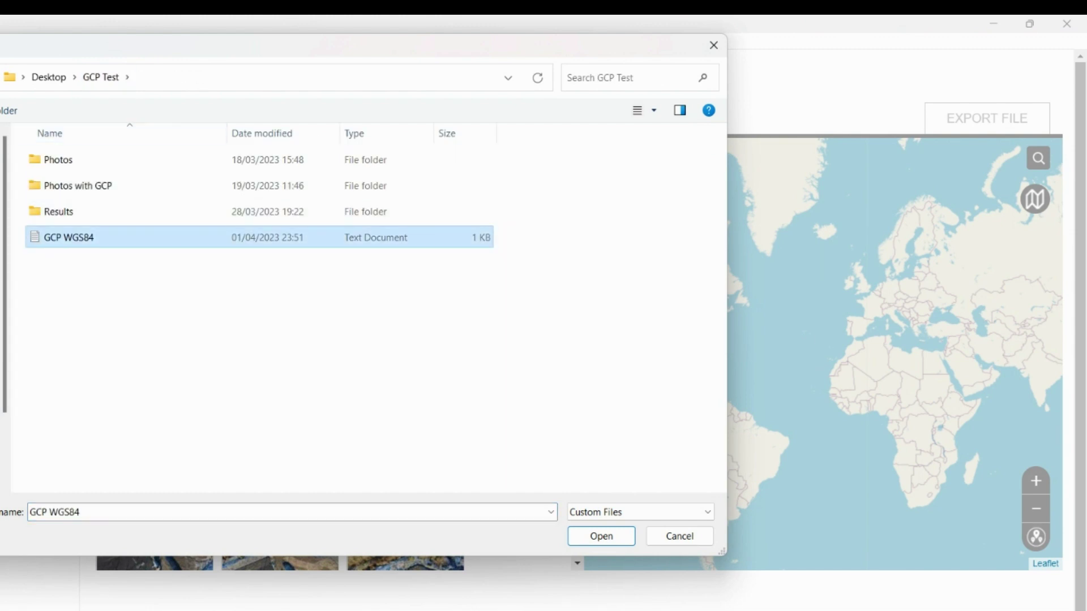
pyautogui.click(601, 536)
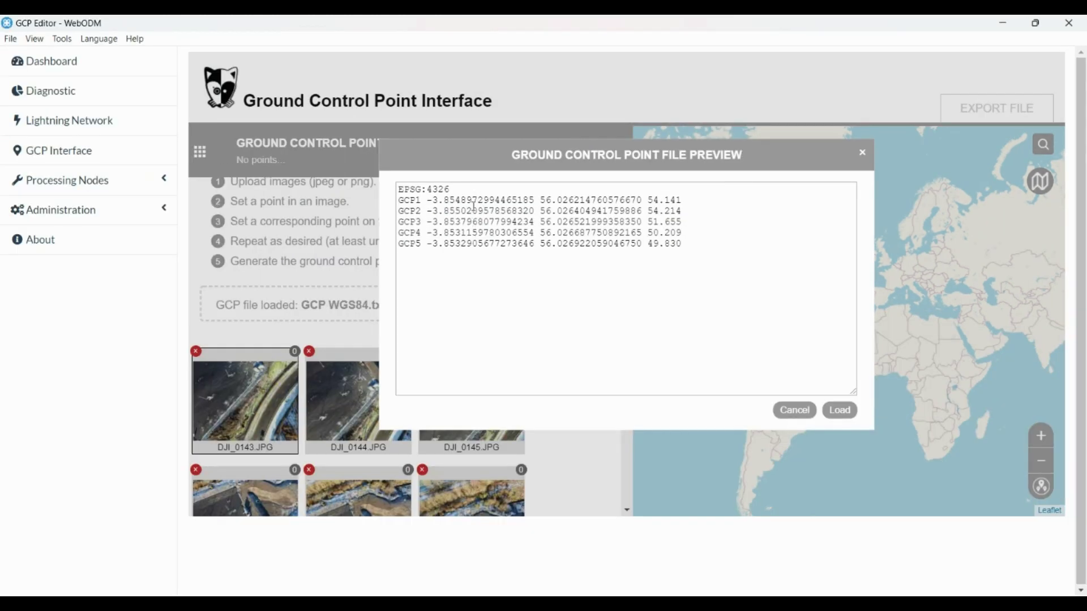
pyautogui.moveTo(694, 253); pyautogui.dragTo(399, 193)
pyautogui.click(460, 190)
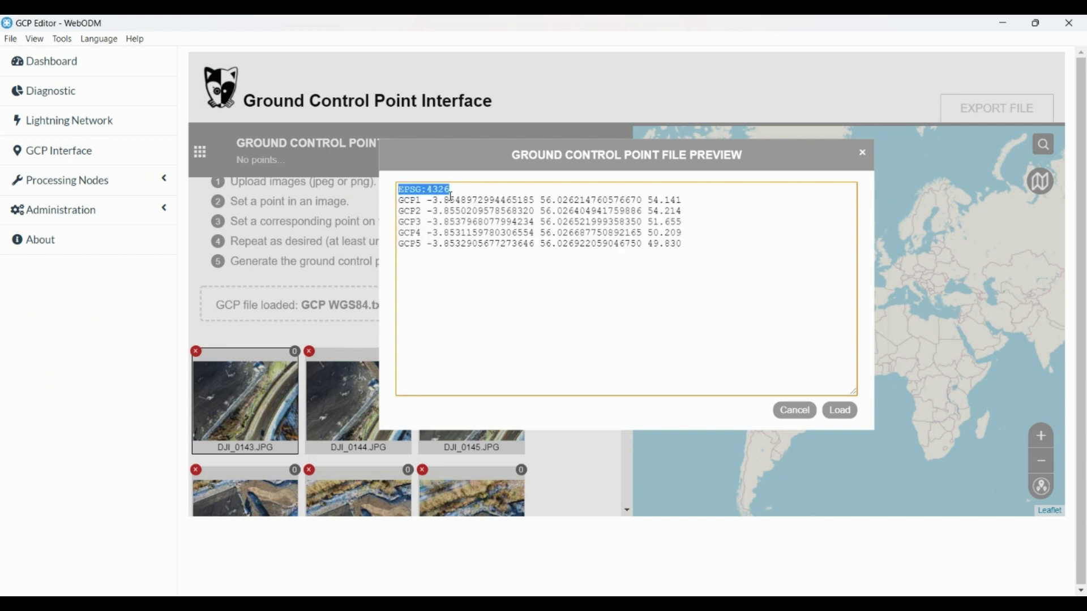
pyautogui.click(840, 410)
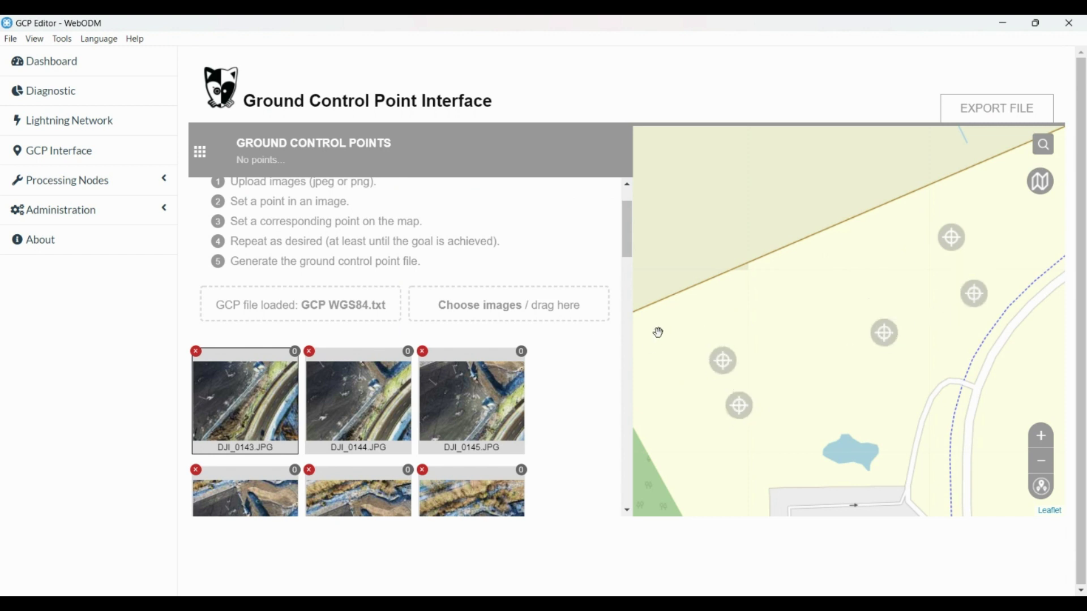
# Step: Open photo DJI_0143, delete its existing point, and zoom in on the pyramid target
pyautogui.click(245, 397)
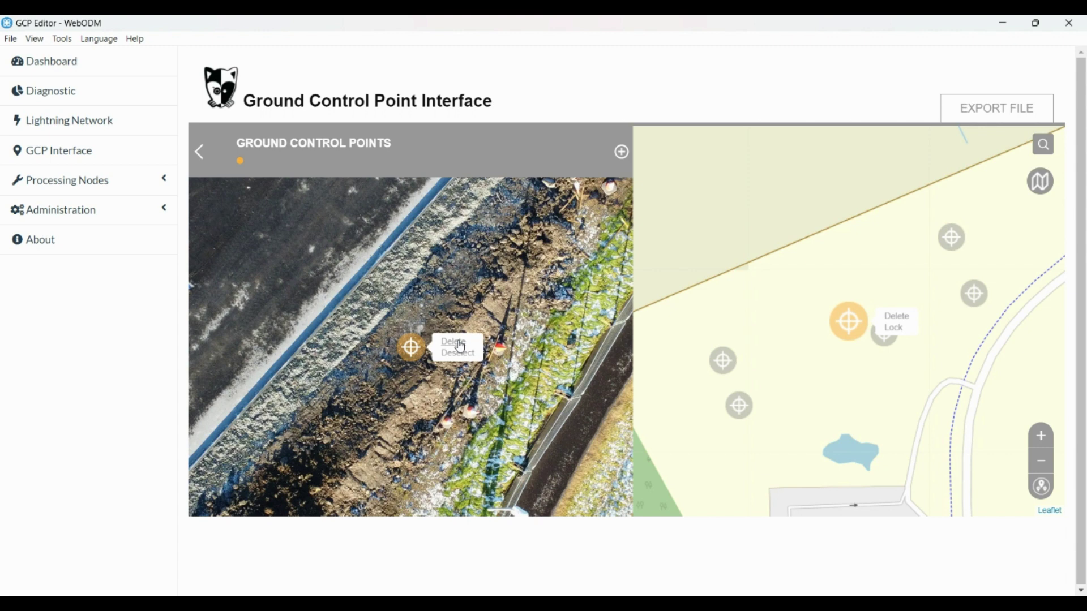
pyautogui.click(460, 344)
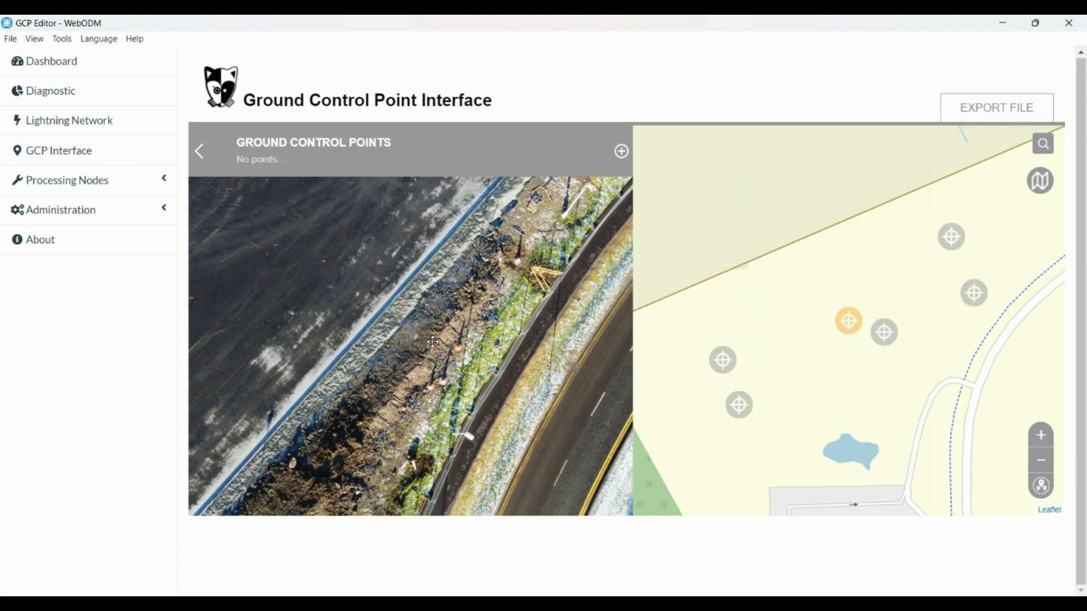
pyautogui.scroll(1, 410, 232)
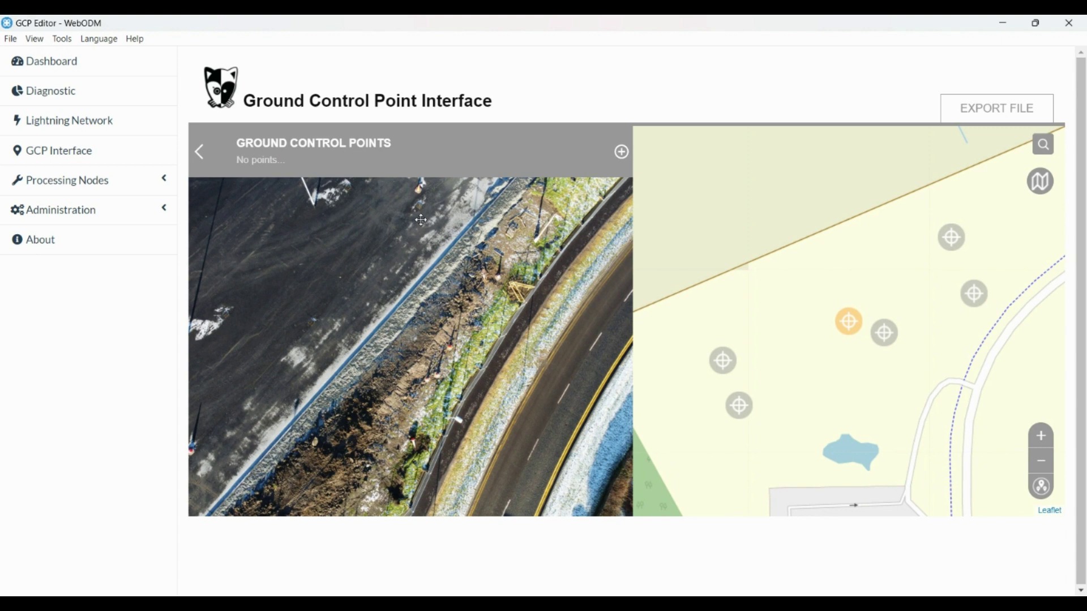
pyautogui.moveTo(420, 221); pyautogui.dragTo(416, 307)
pyautogui.scroll(3, 419, 245)
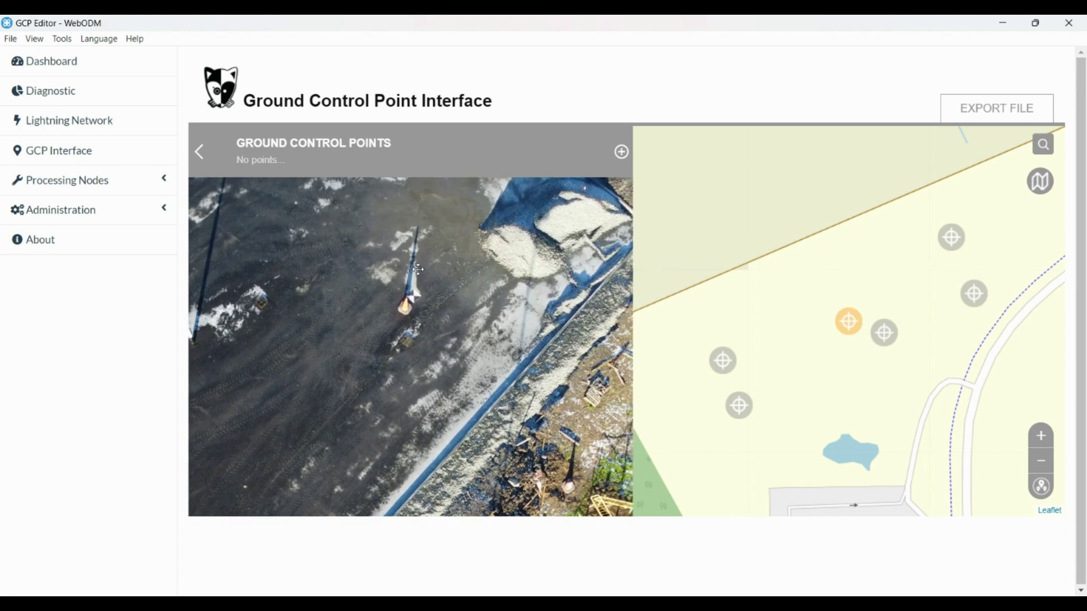
pyautogui.scroll(3, 415, 261)
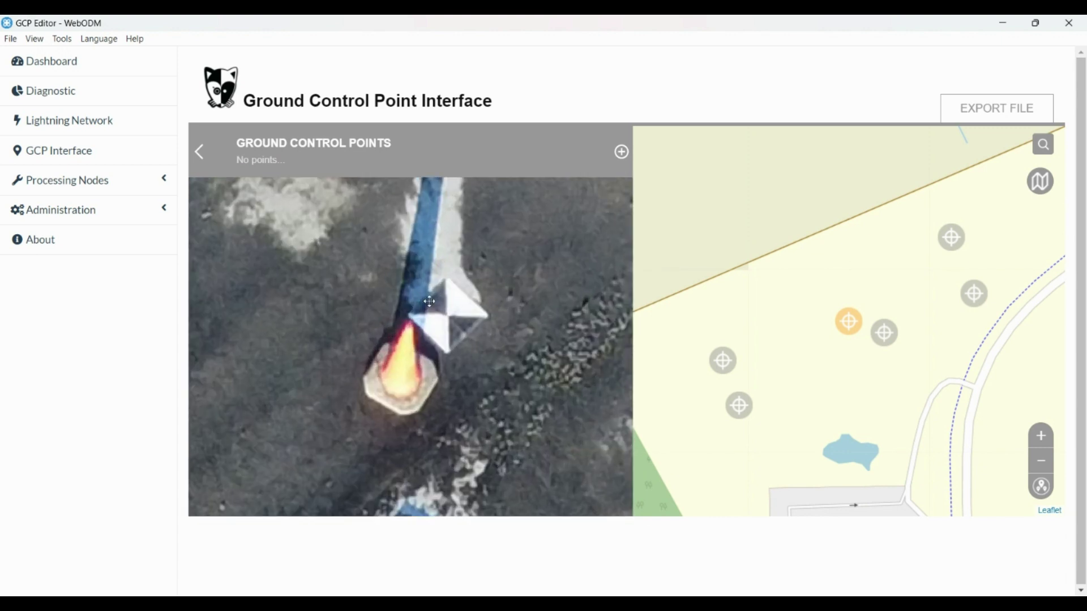
pyautogui.moveTo(508, 310); pyautogui.dragTo(486, 343)
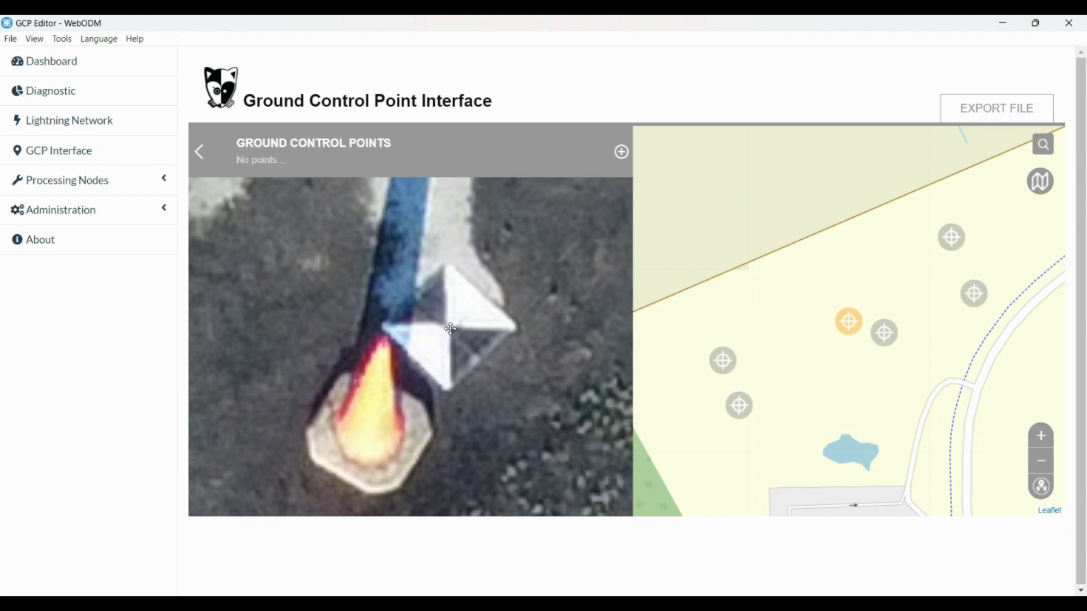
# Step: Place a point on the pyramid centre, link it to GCP4, and return to the image list
pyautogui.click(622, 154)
pyautogui.click(622, 153)
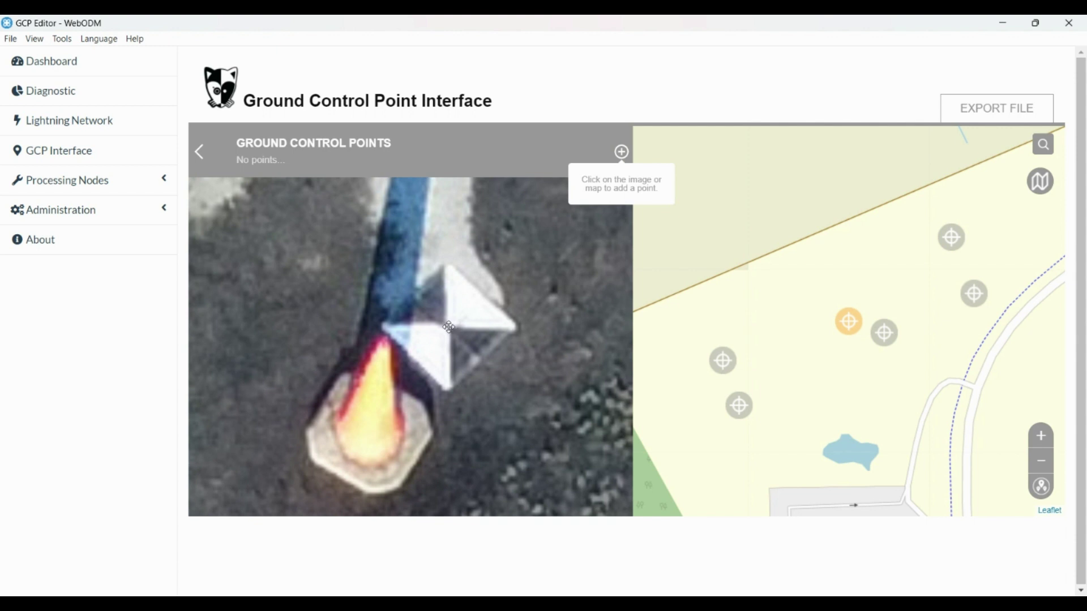
pyautogui.click(450, 327)
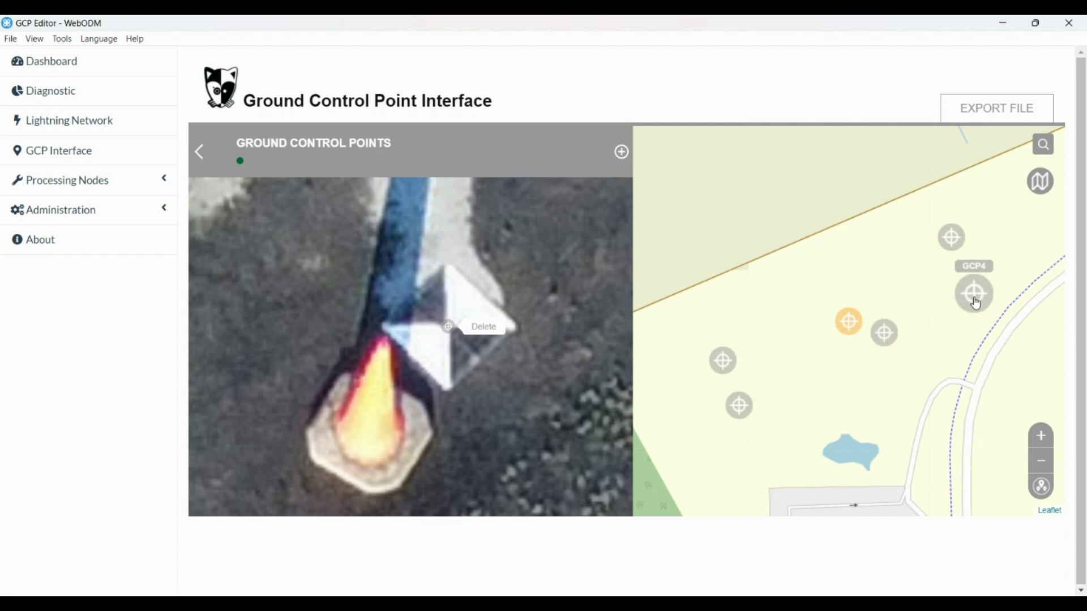
pyautogui.click(977, 305)
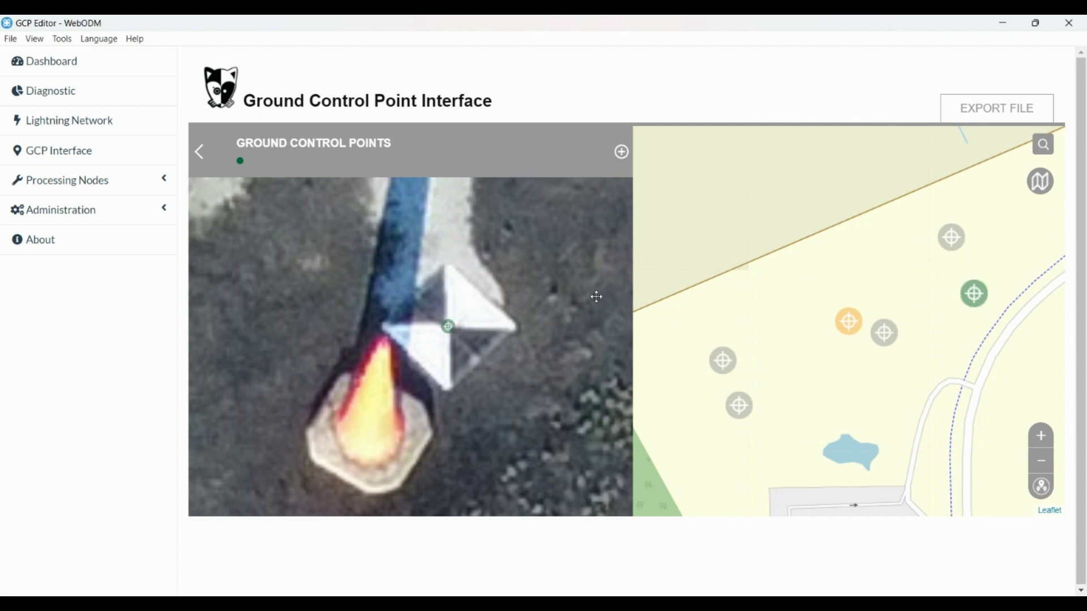
pyautogui.scroll(-6, 491, 338)
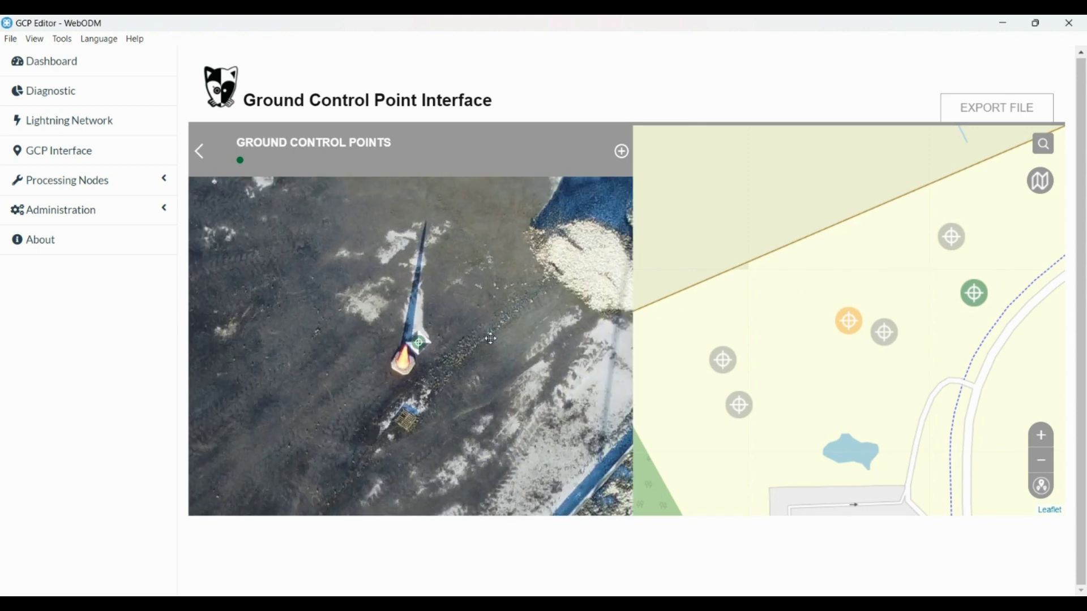
pyautogui.scroll(-2, 491, 339)
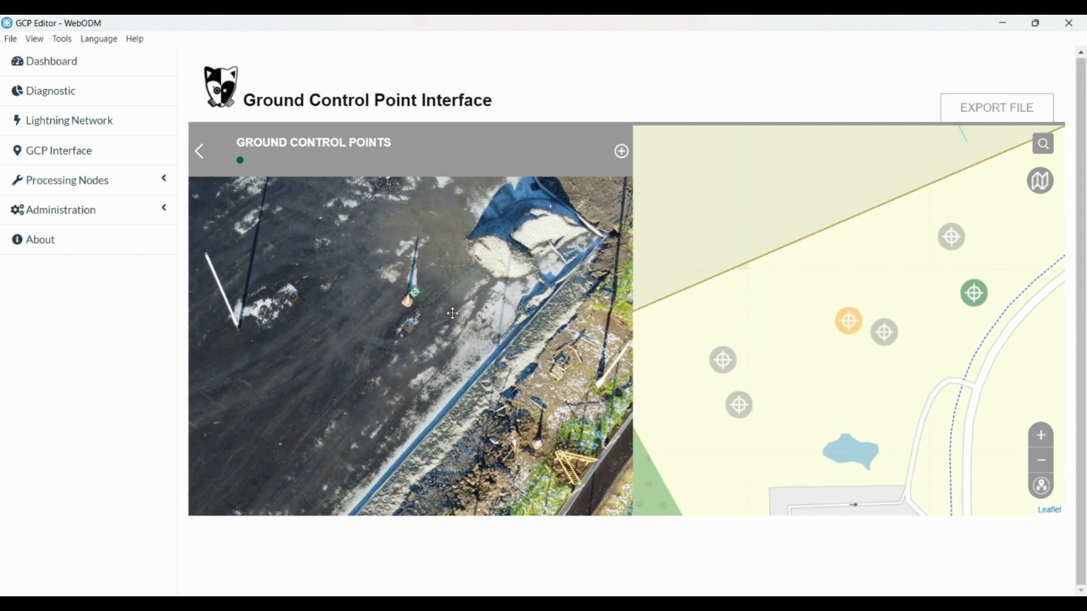
pyautogui.click(205, 155)
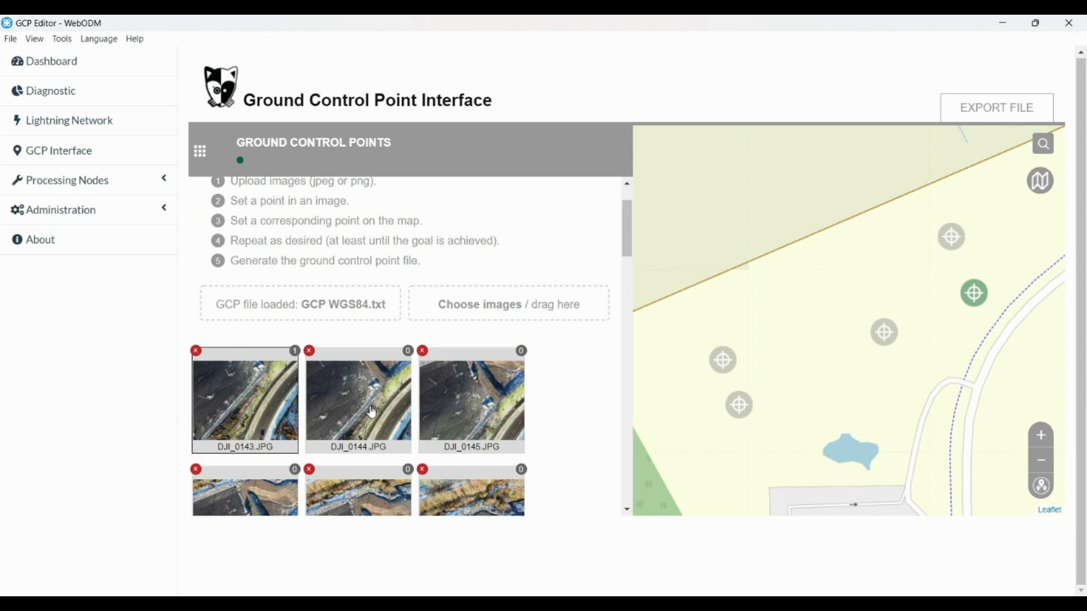
pyautogui.click(373, 412)
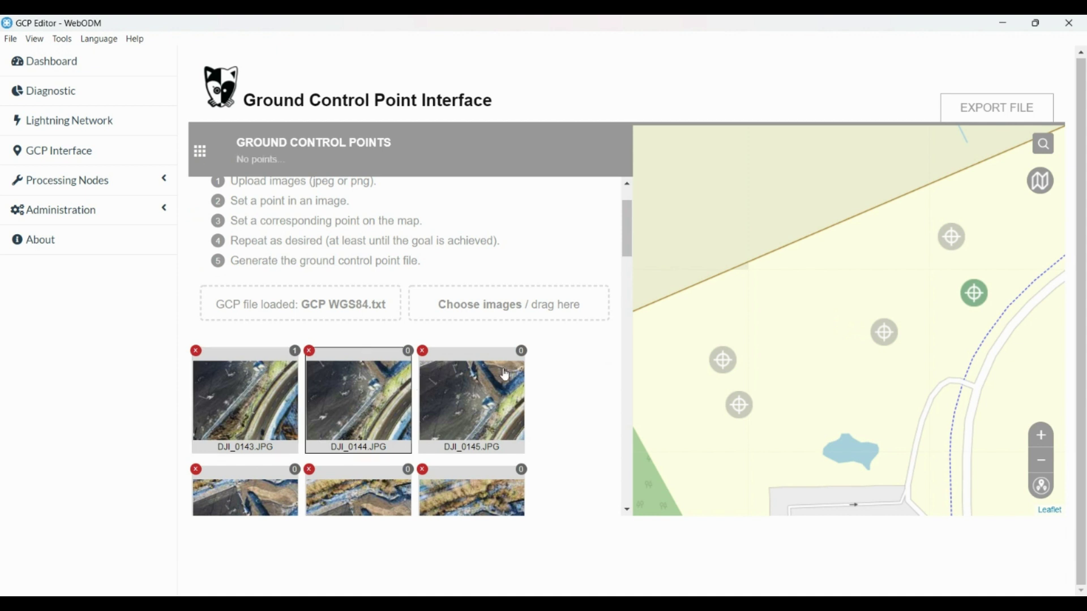
# Step: Open DJI_0144, delete its misplaced point, and zoom in on the pyramid target
pyautogui.click(361, 404)
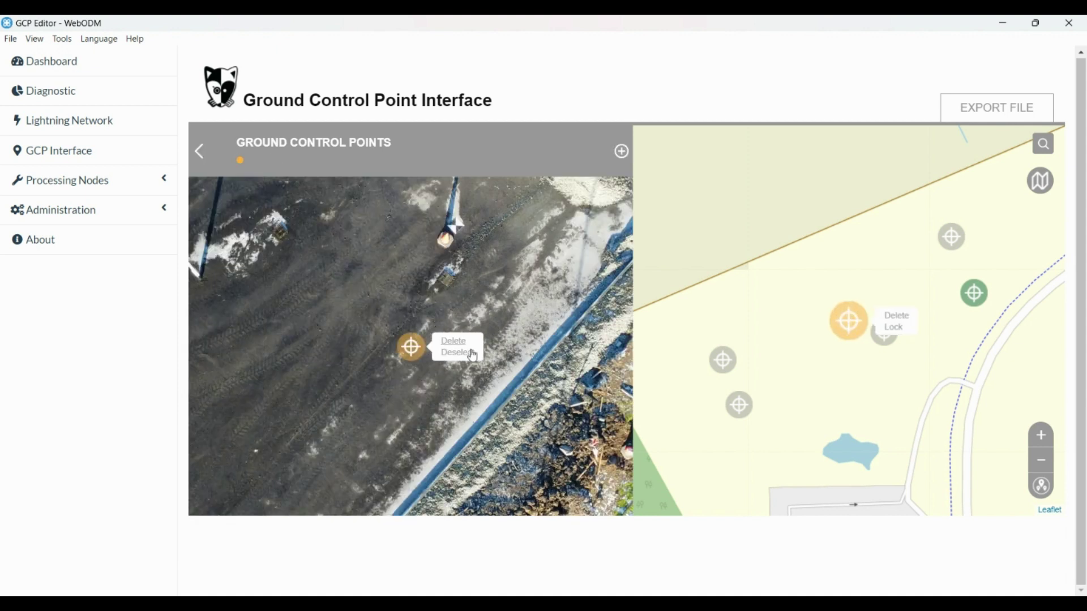
pyautogui.click(454, 342)
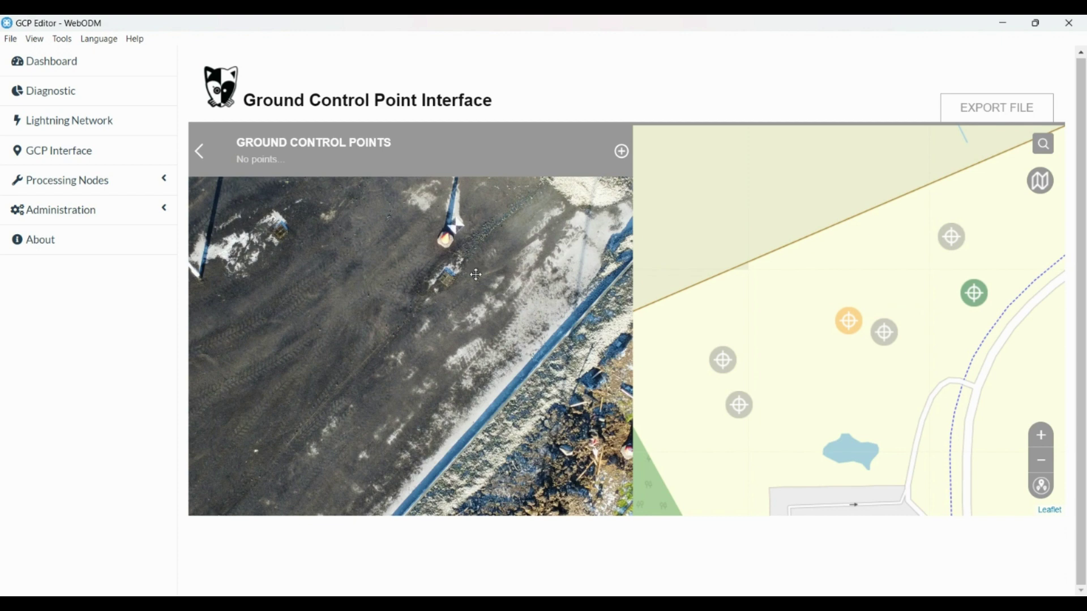
pyautogui.scroll(1, 476, 276)
pyautogui.scroll(1, 487, 286)
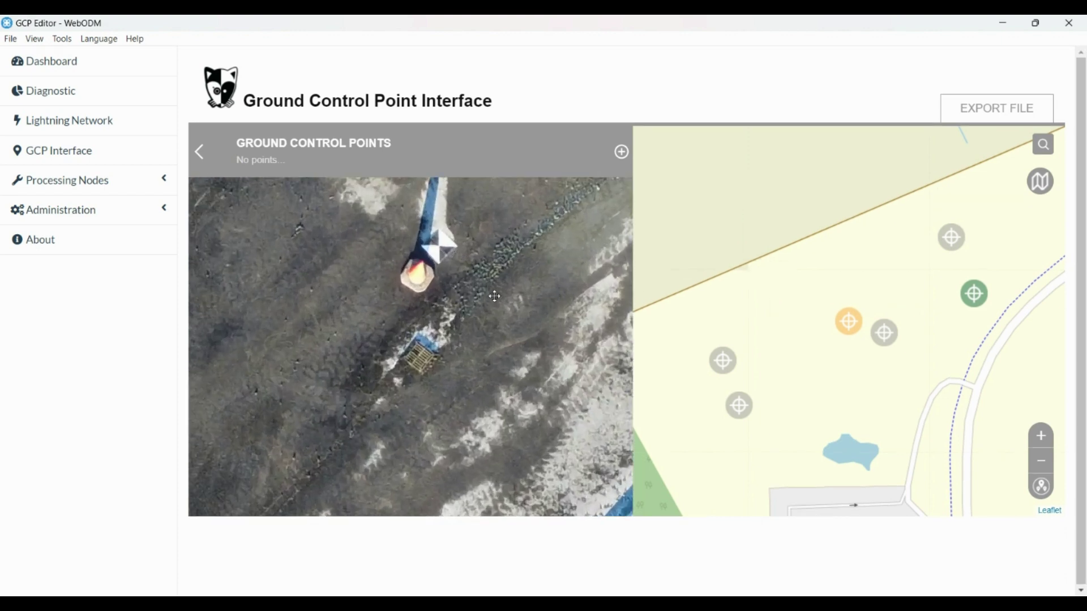
pyautogui.scroll(2, 476, 276)
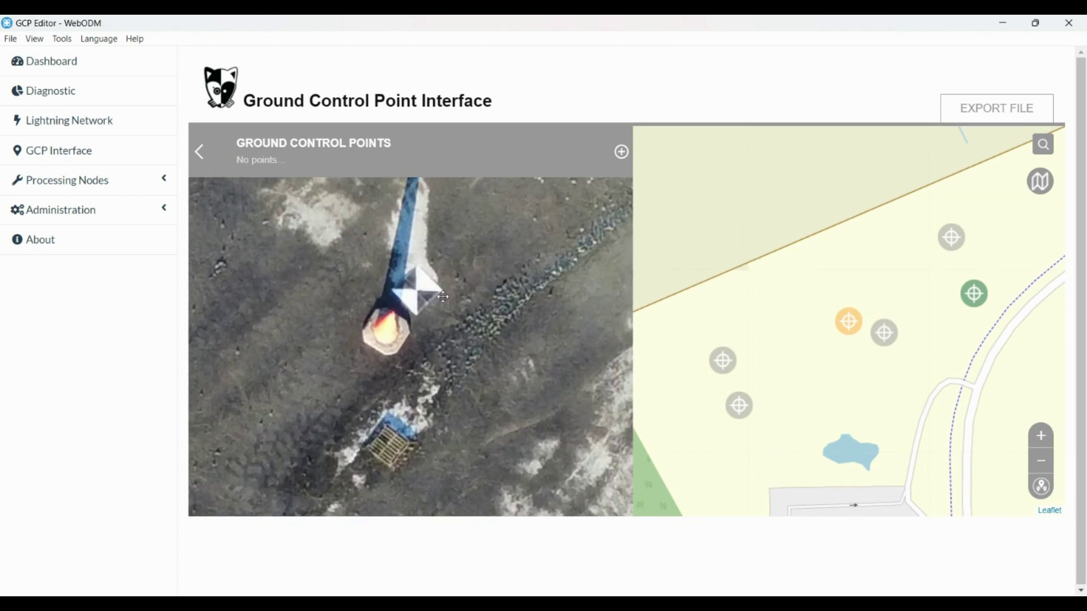
pyautogui.scroll(1, 498, 293)
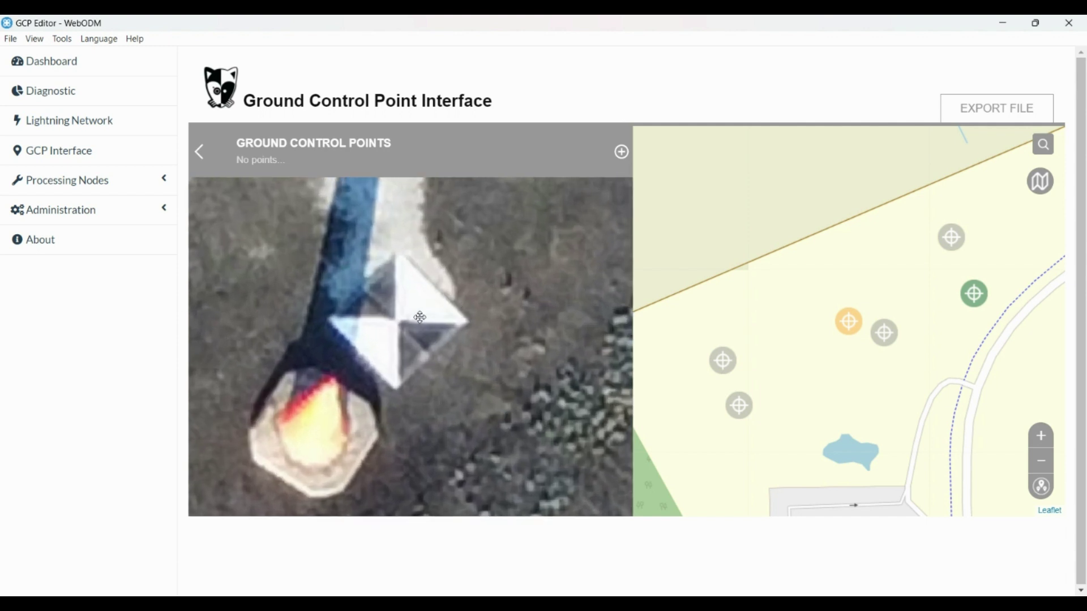
# Step: Add a new point on the pyramid target linked to GCP4 and return to the image list
pyautogui.click(623, 153)
pyautogui.click(398, 322)
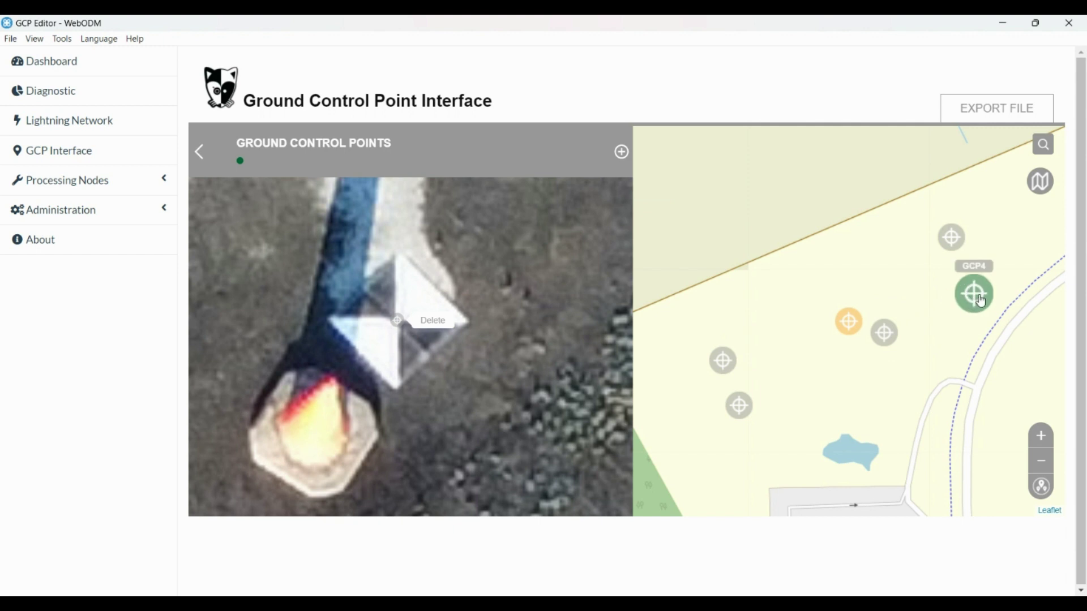
pyautogui.scroll(-3, 545, 320)
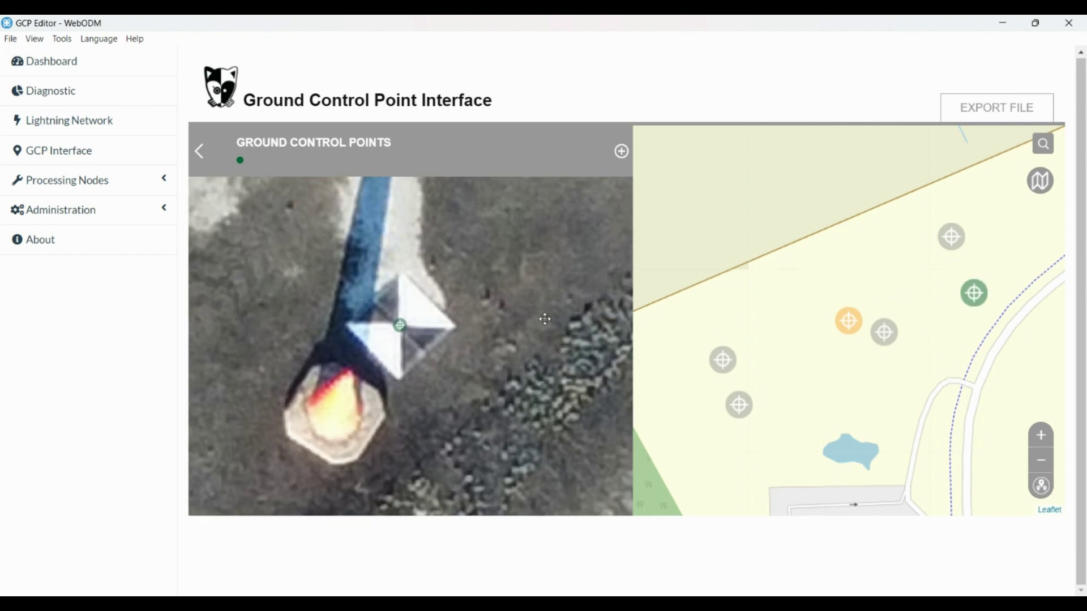
pyautogui.scroll(-2, 540, 328)
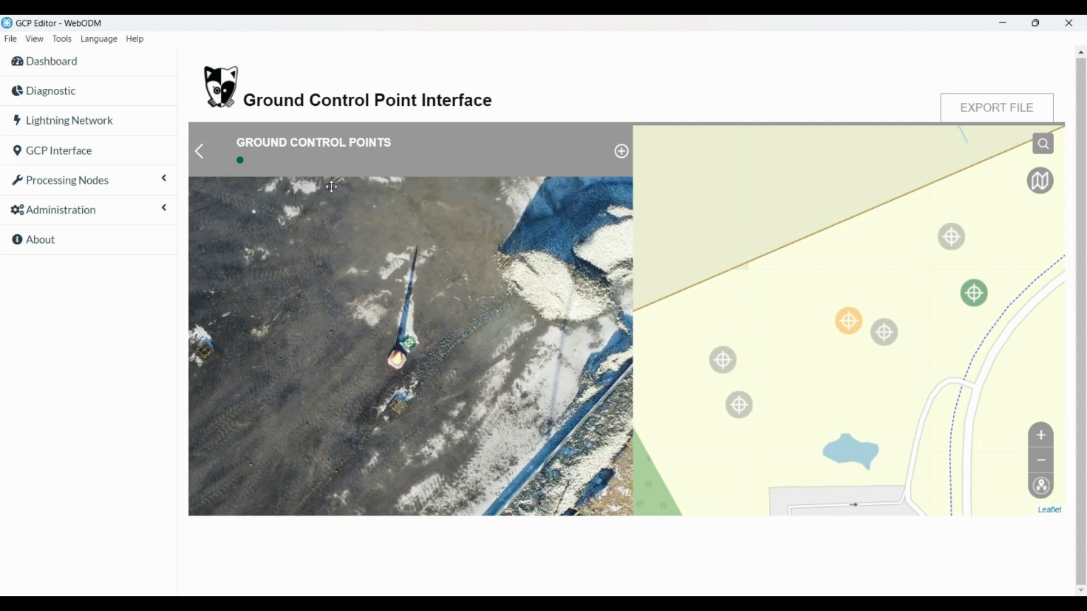
pyautogui.click(201, 152)
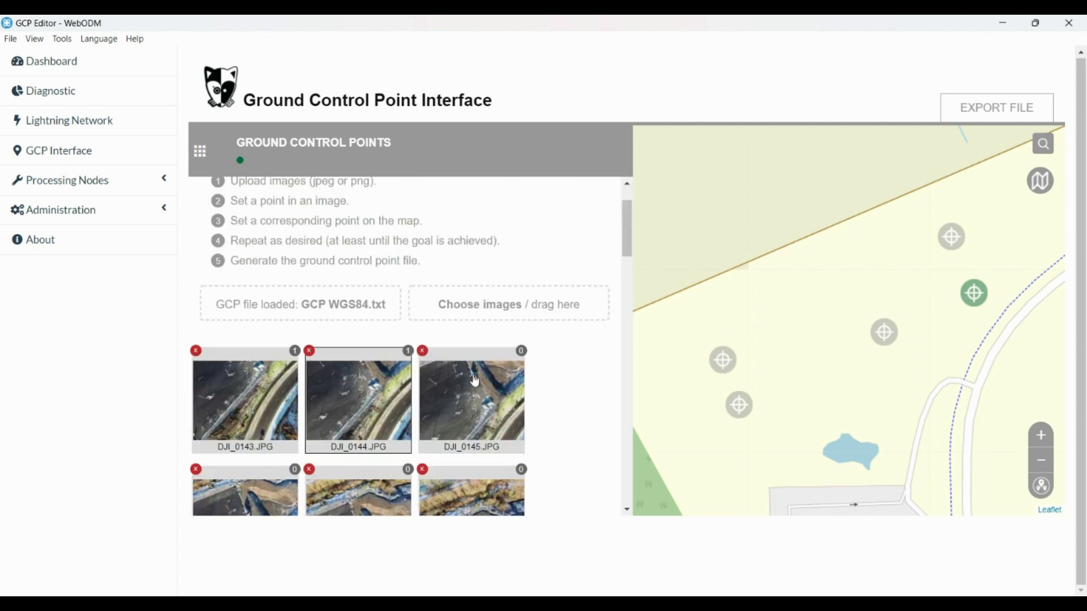
# Step: Open photo DJI_0145 and delete its misplaced point
pyautogui.scroll(-3, 475, 382)
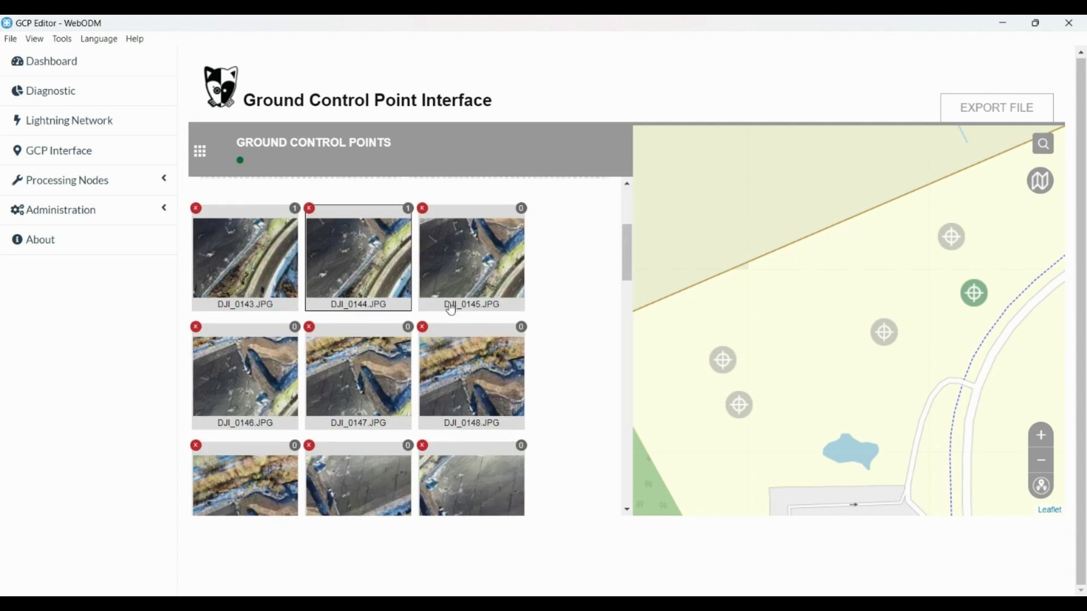
pyautogui.click(474, 259)
pyautogui.click(475, 259)
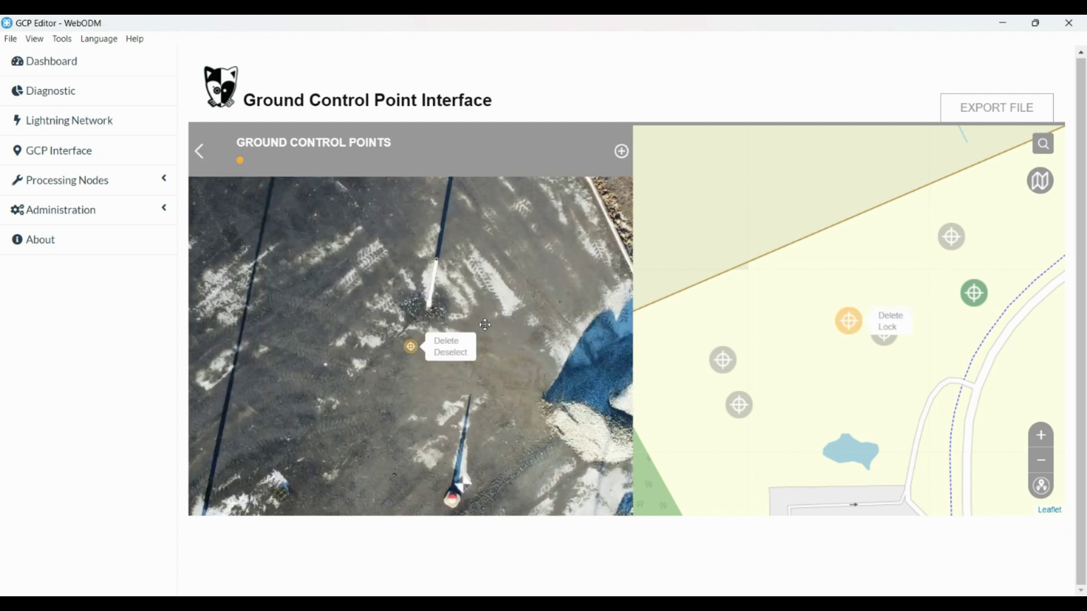
pyautogui.scroll(2, 514, 401)
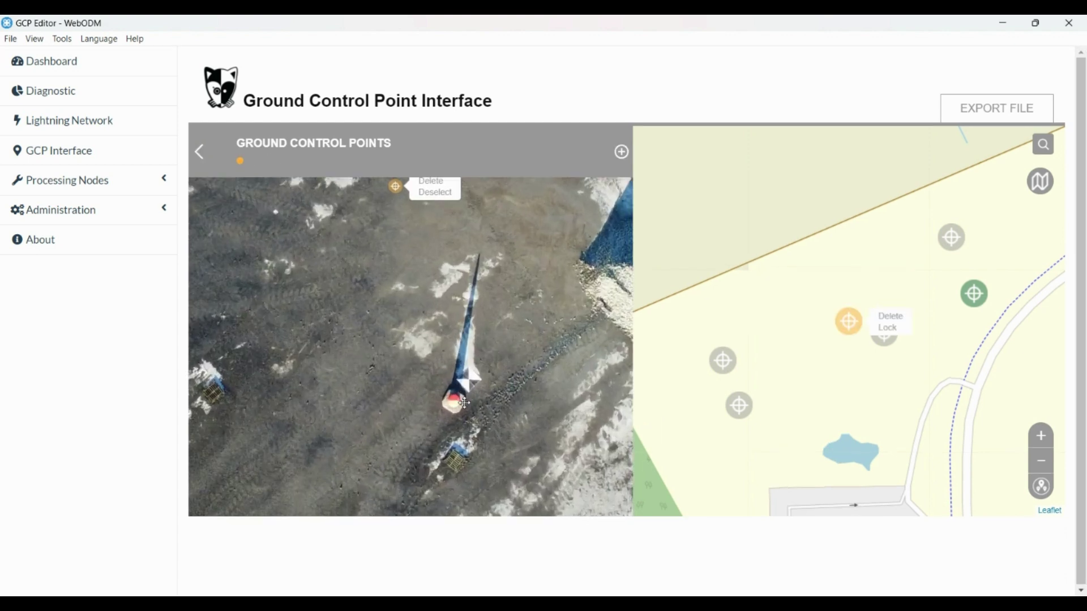
pyautogui.moveTo(514, 430); pyautogui.dragTo(483, 349)
pyautogui.moveTo(491, 247); pyautogui.dragTo(499, 341)
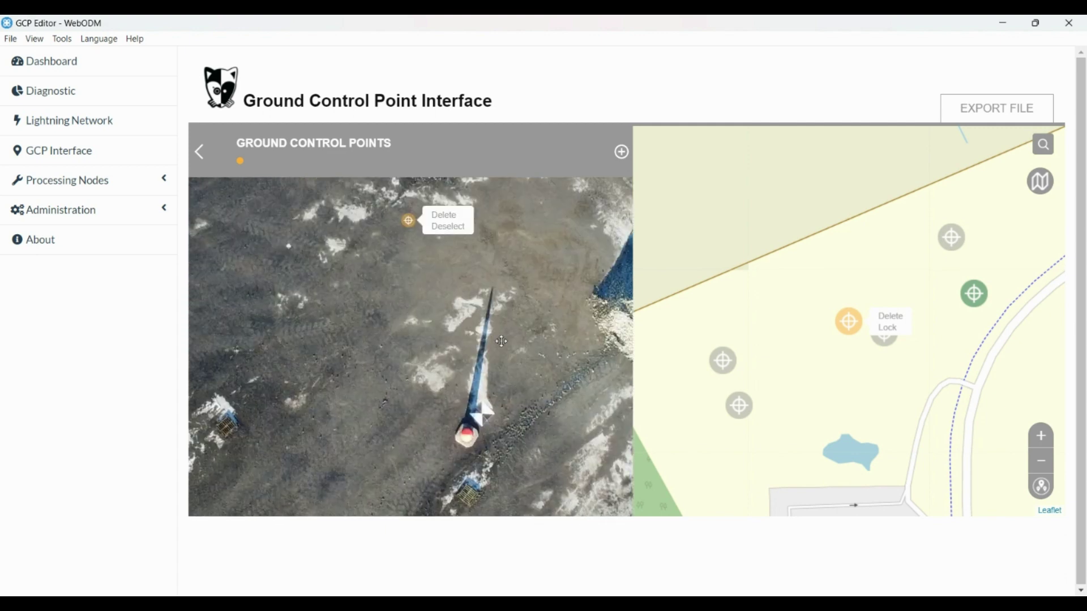
pyautogui.click(455, 215)
# Step: Add a new point on the centre of the pyramid target in DJI_0145
pyautogui.scroll(1, 516, 447)
pyautogui.moveTo(516, 447); pyautogui.dragTo(433, 339)
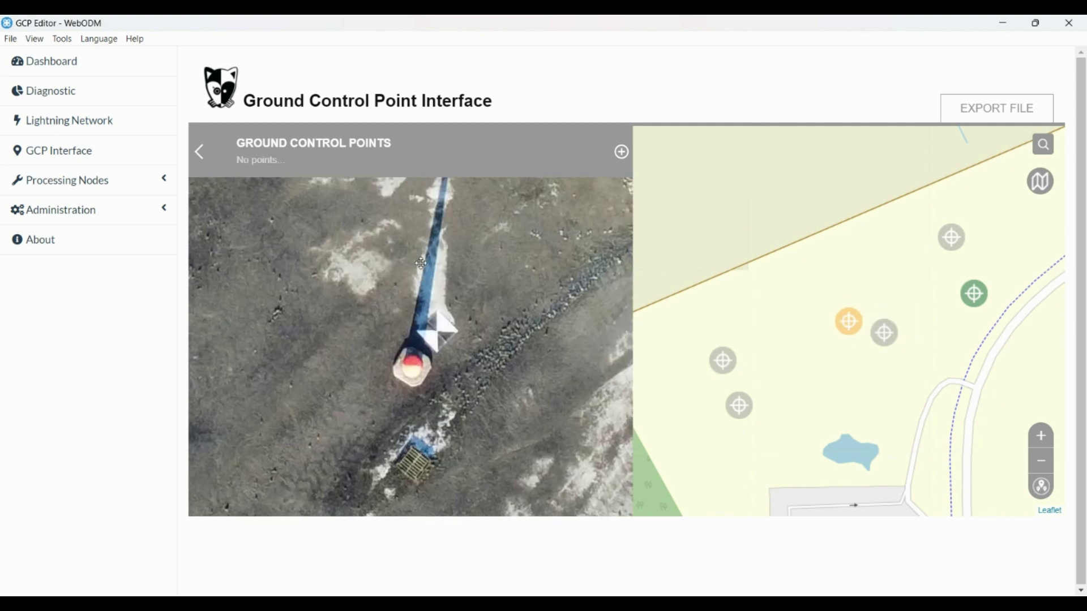
pyautogui.scroll(3, 433, 340)
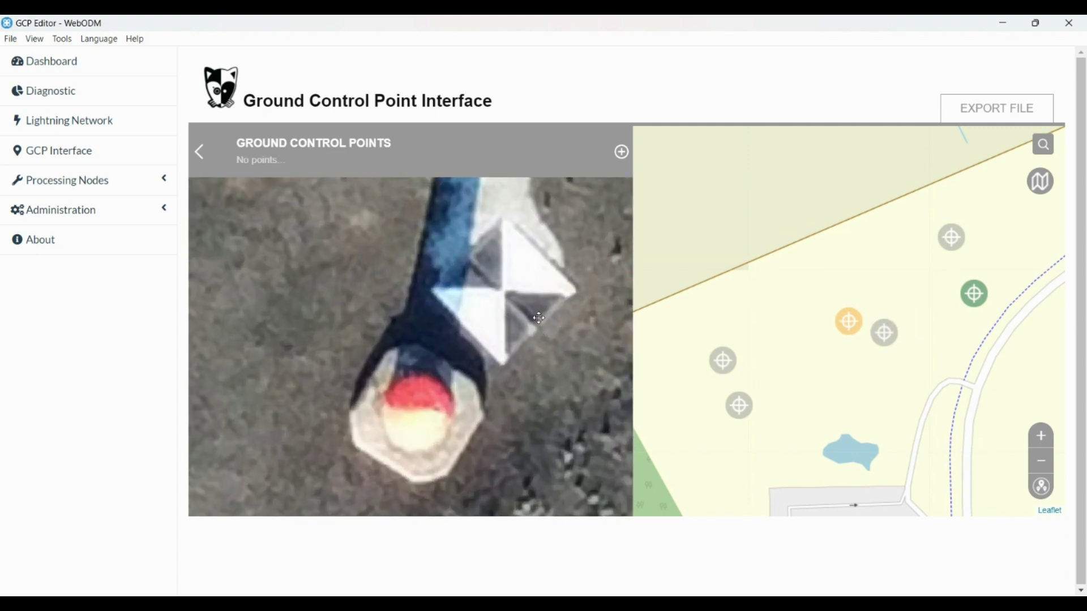
pyautogui.moveTo(539, 319); pyautogui.dragTo(497, 335)
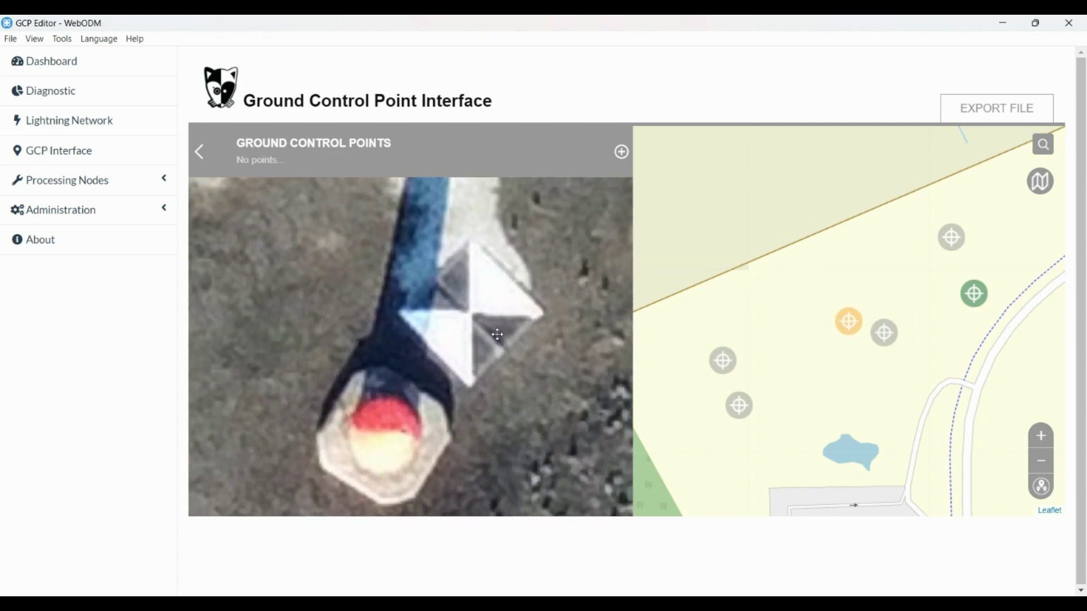
pyautogui.click(623, 152)
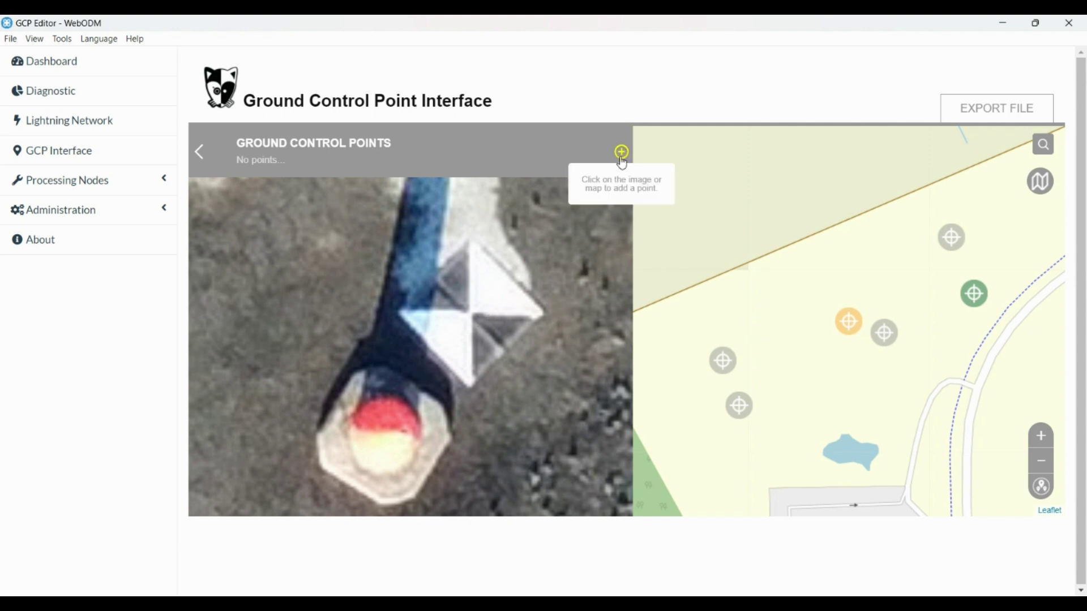
pyautogui.click(472, 314)
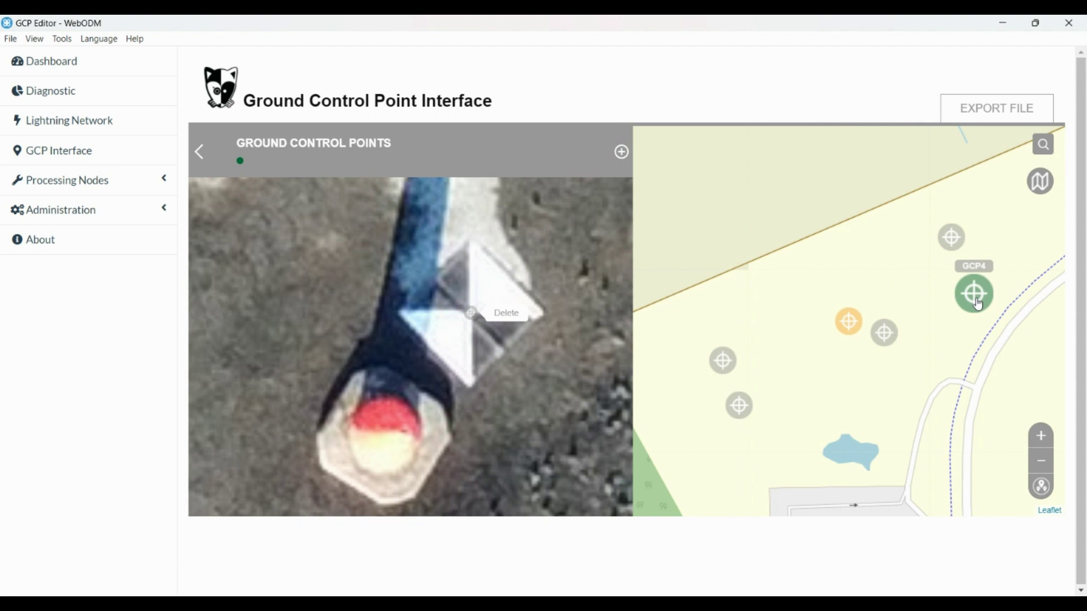
pyautogui.scroll(-3, 554, 329)
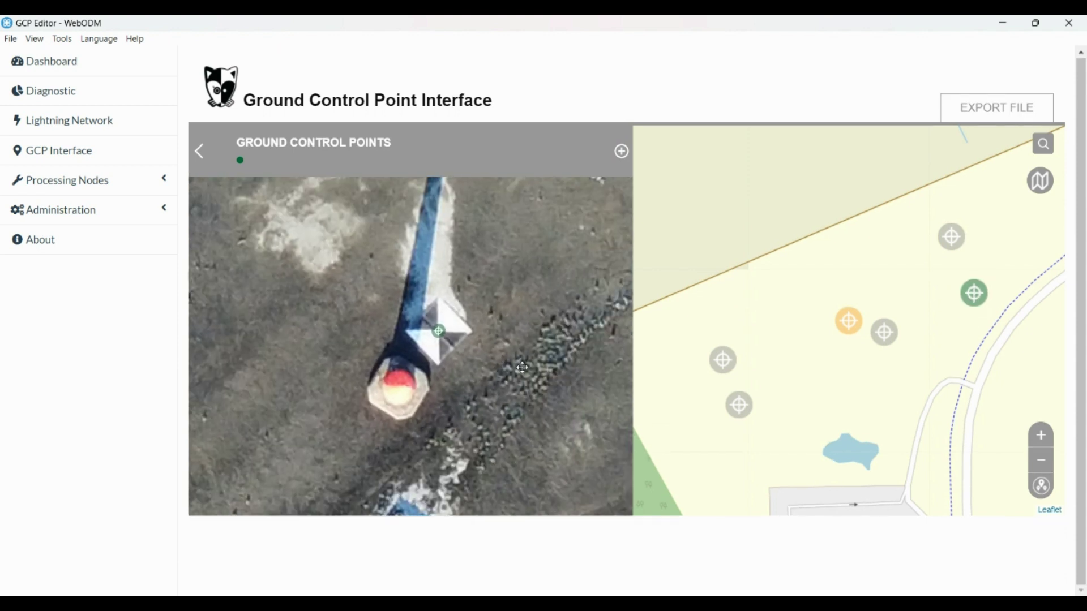
pyautogui.scroll(-3, 523, 368)
pyautogui.scroll(5, 487, 440)
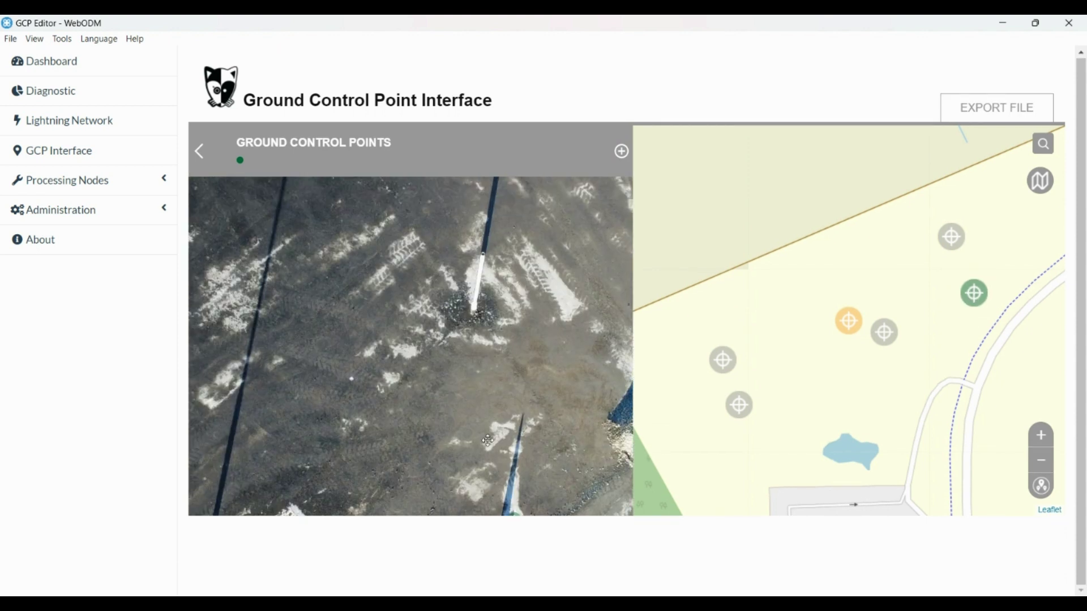
pyautogui.scroll(-3, 488, 440)
pyautogui.scroll(-2, 430, 259)
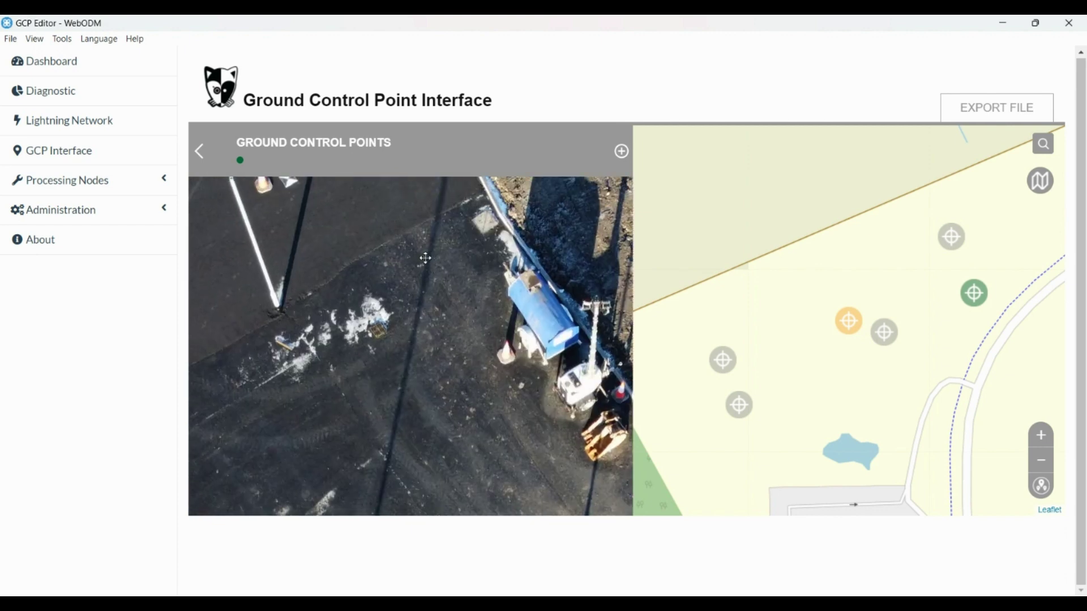
pyautogui.scroll(5, 426, 259)
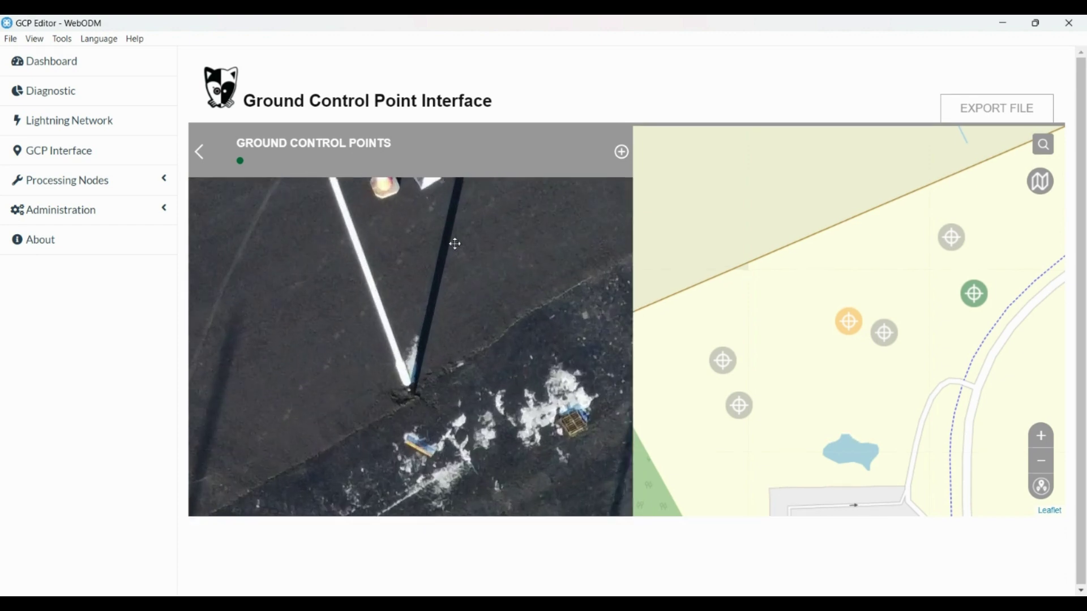
# Step: Mark the target beside the cone, link it to GCP5, and return to the photo list
pyautogui.moveTo(455, 244); pyautogui.dragTo(472, 354)
pyautogui.scroll(4, 493, 298)
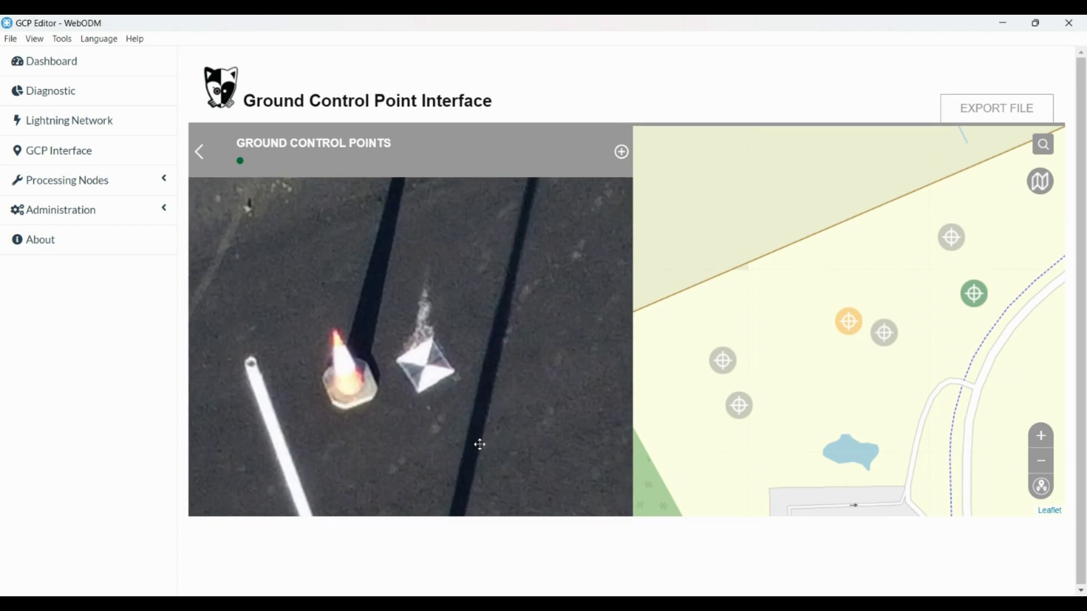
pyautogui.scroll(3, 452, 396)
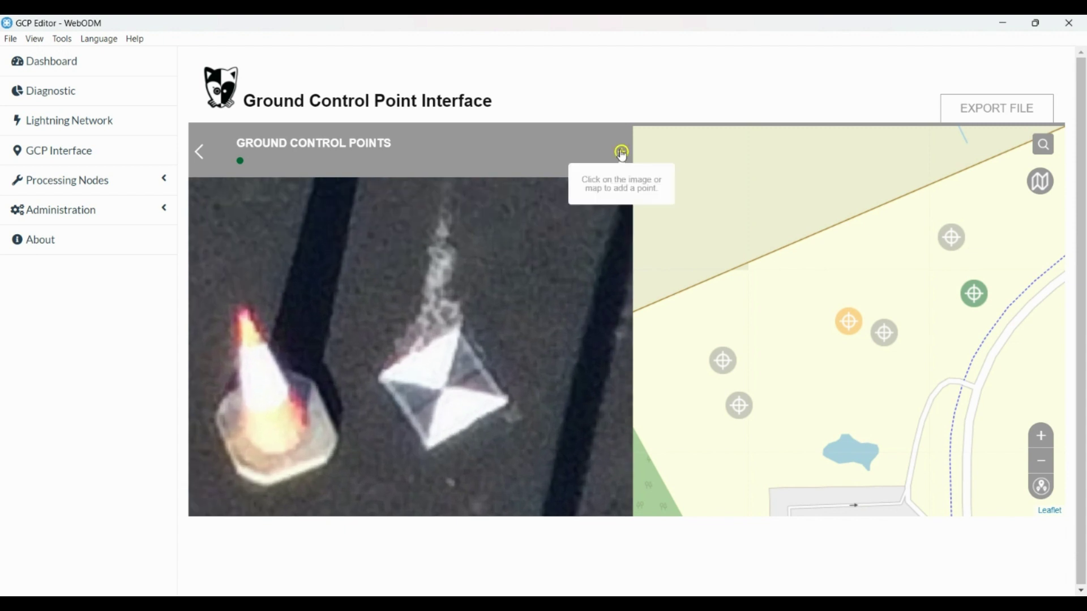
pyautogui.click(444, 389)
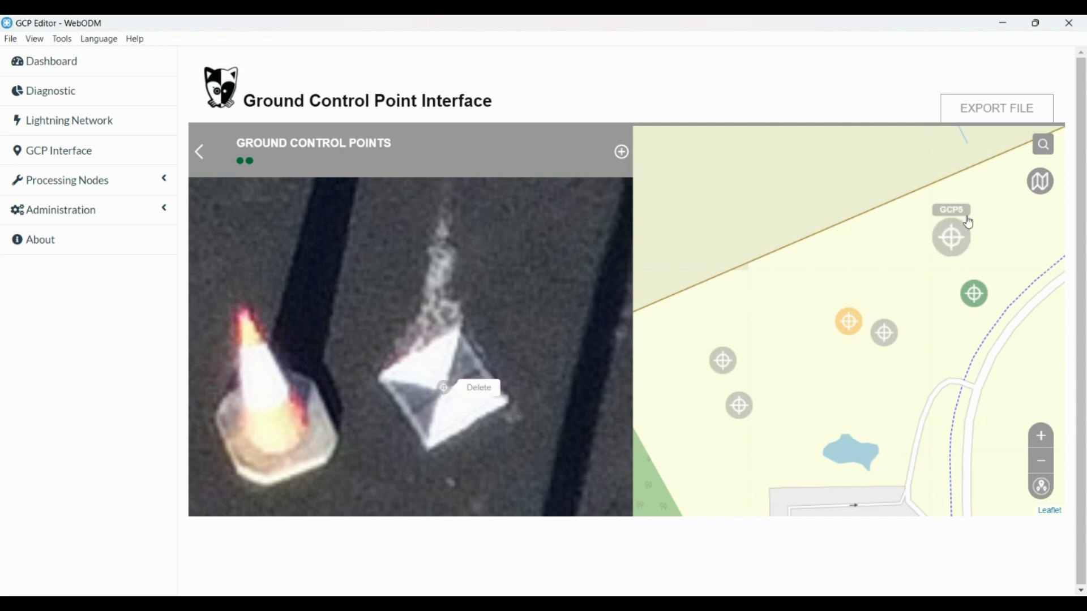
pyautogui.click(954, 243)
pyautogui.scroll(-2, 502, 286)
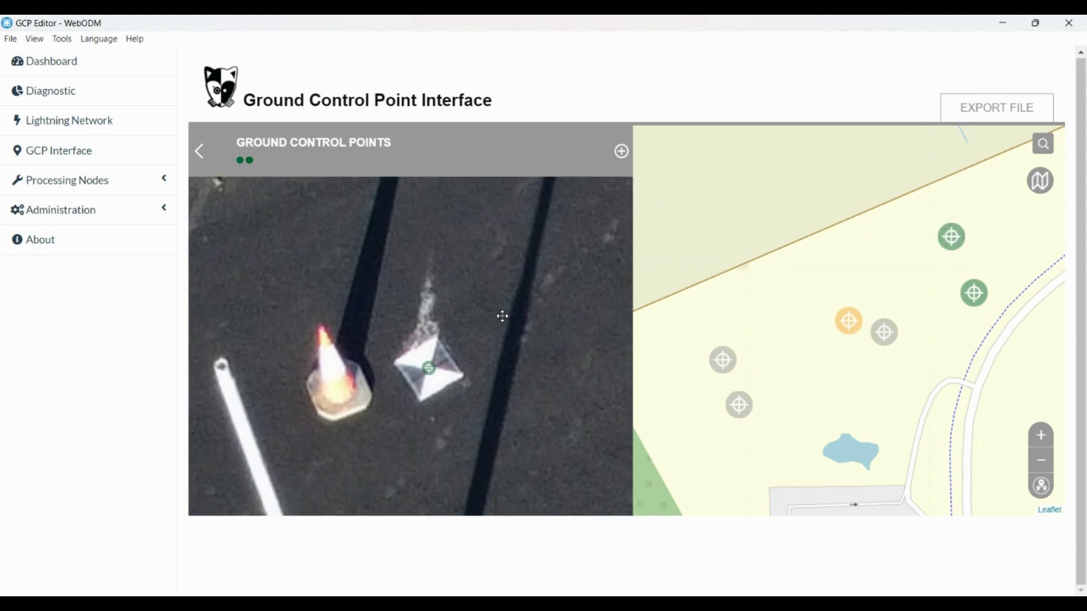
pyautogui.scroll(-1, 503, 316)
pyautogui.scroll(-1, 402, 249)
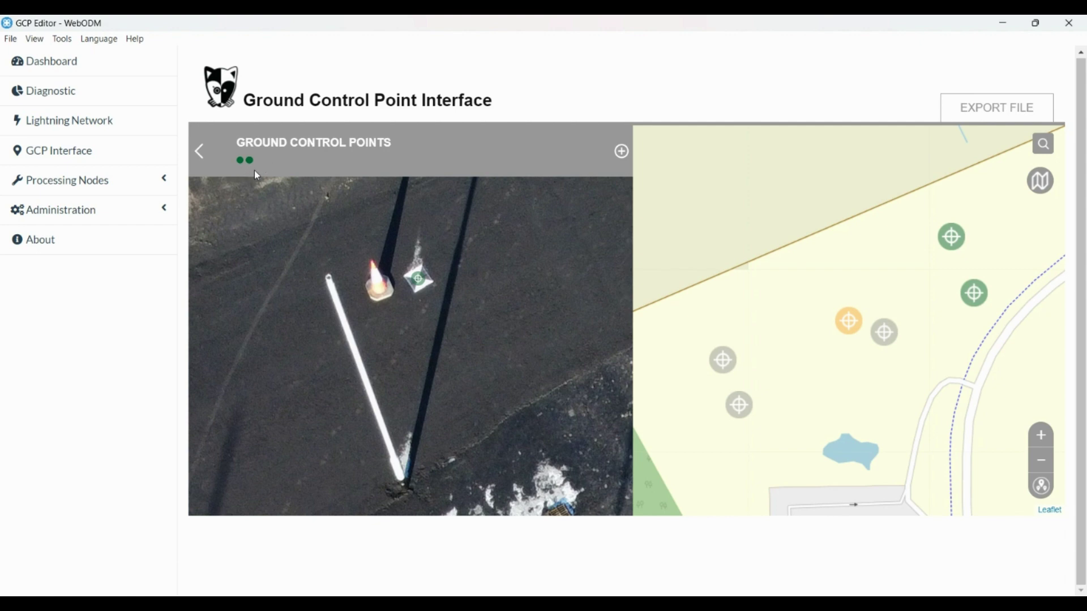
pyautogui.click(203, 156)
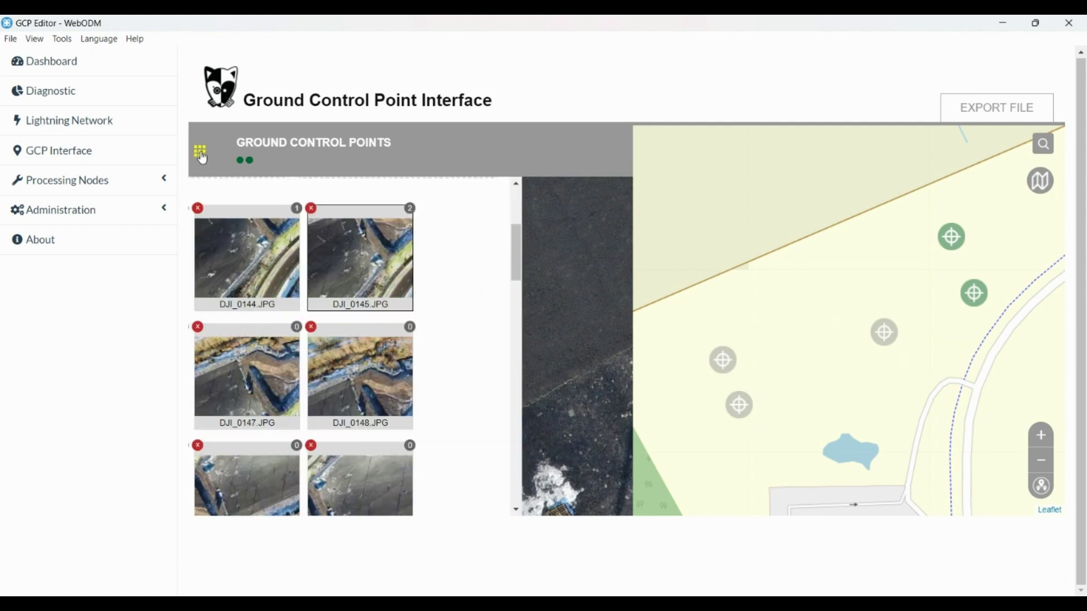
# Step: Open DJI_0146, delete its misplaced point, and zoom in on the cone target
pyautogui.scroll(-3, 436, 249)
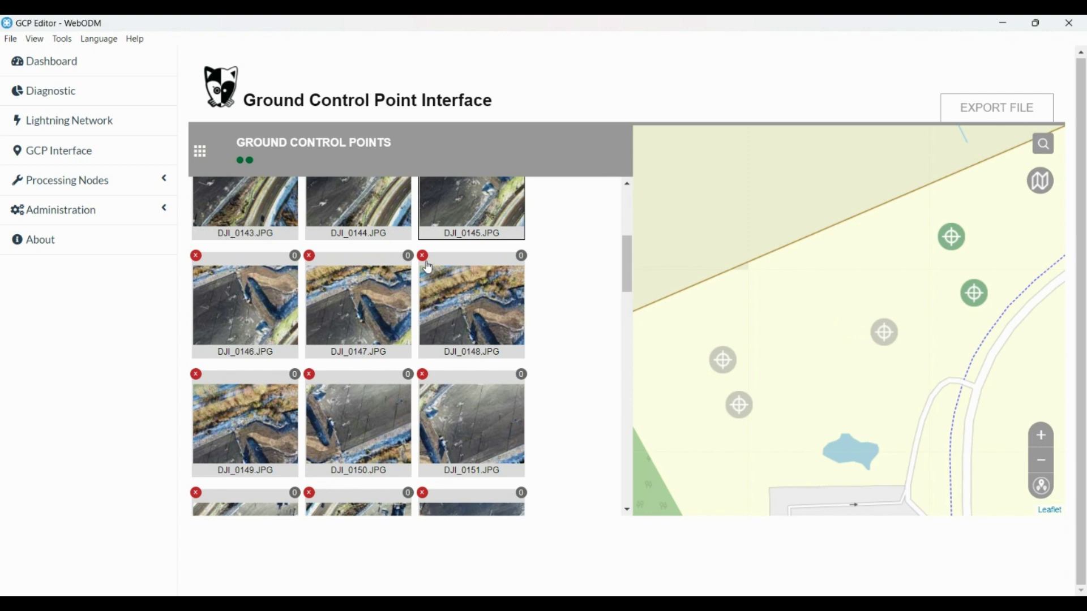
pyautogui.scroll(3, 425, 267)
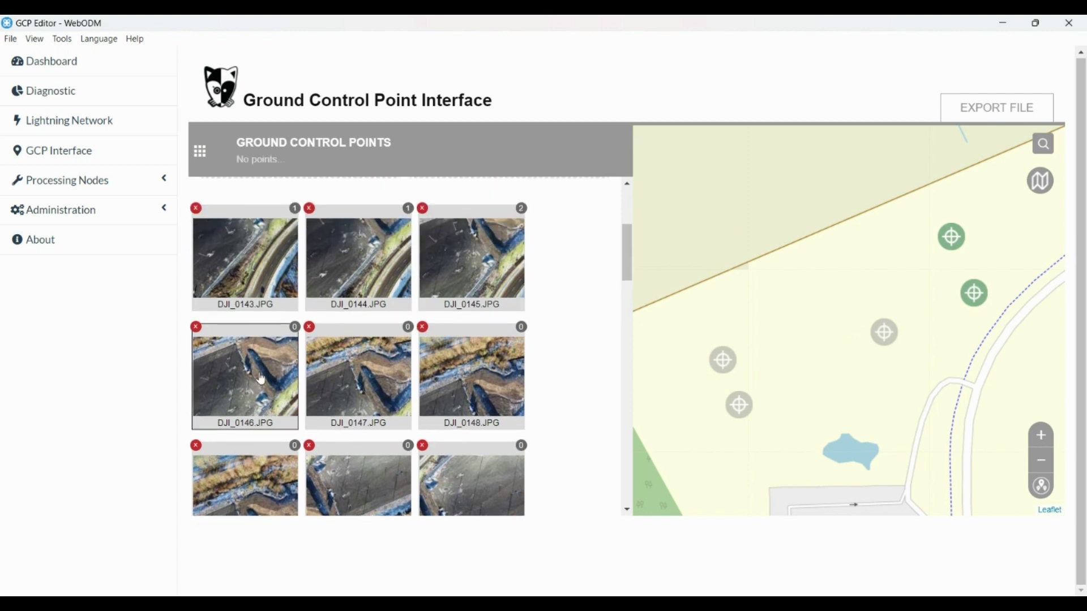
pyautogui.click(261, 379)
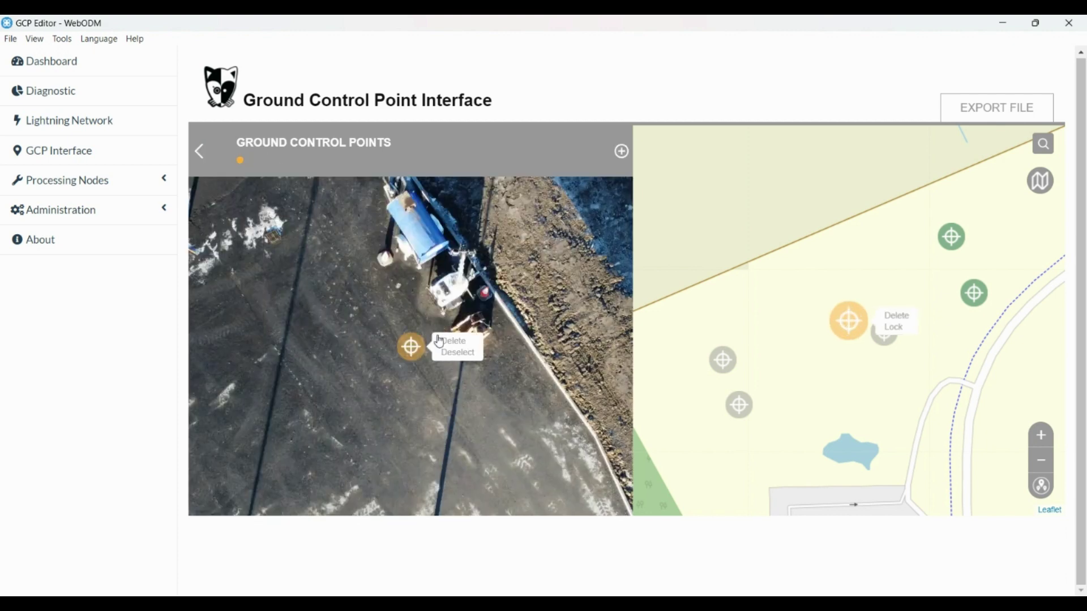
pyautogui.click(450, 344)
pyautogui.moveTo(289, 279); pyautogui.dragTo(437, 323)
pyautogui.scroll(1, 419, 322)
pyautogui.scroll(3, 420, 322)
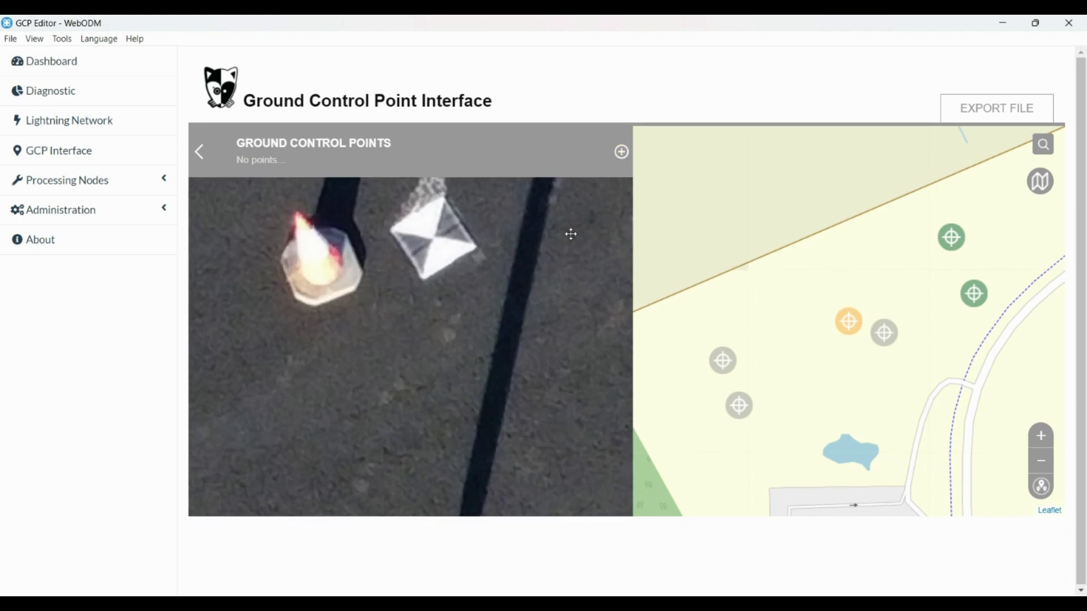
pyautogui.moveTo(571, 234); pyautogui.dragTo(535, 318)
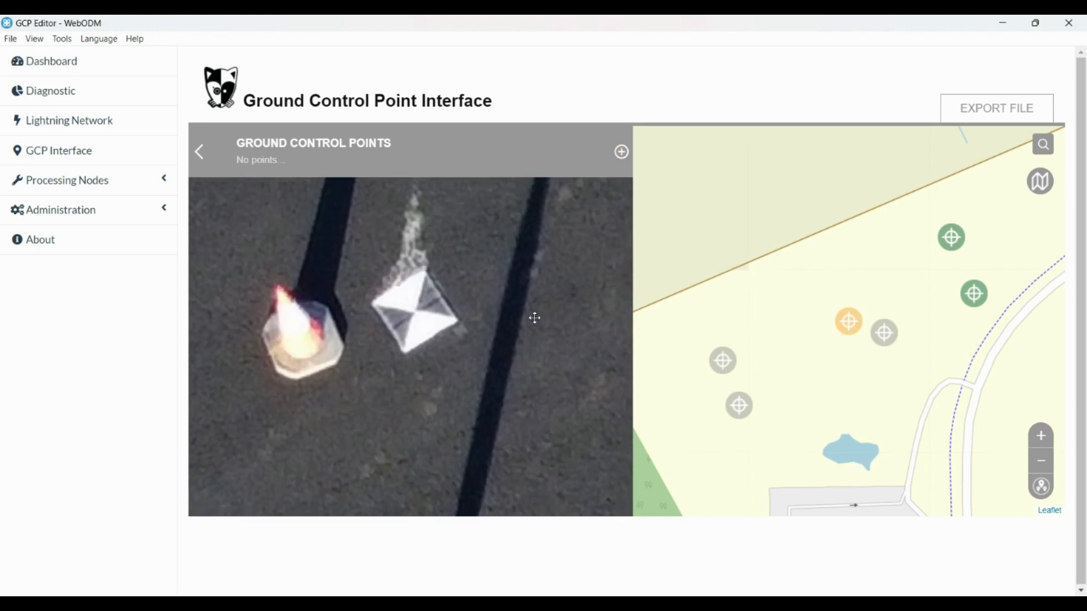
# Step: Place a new point on the target's centre in DJI_0146 and return to the photo list
pyautogui.click(622, 153)
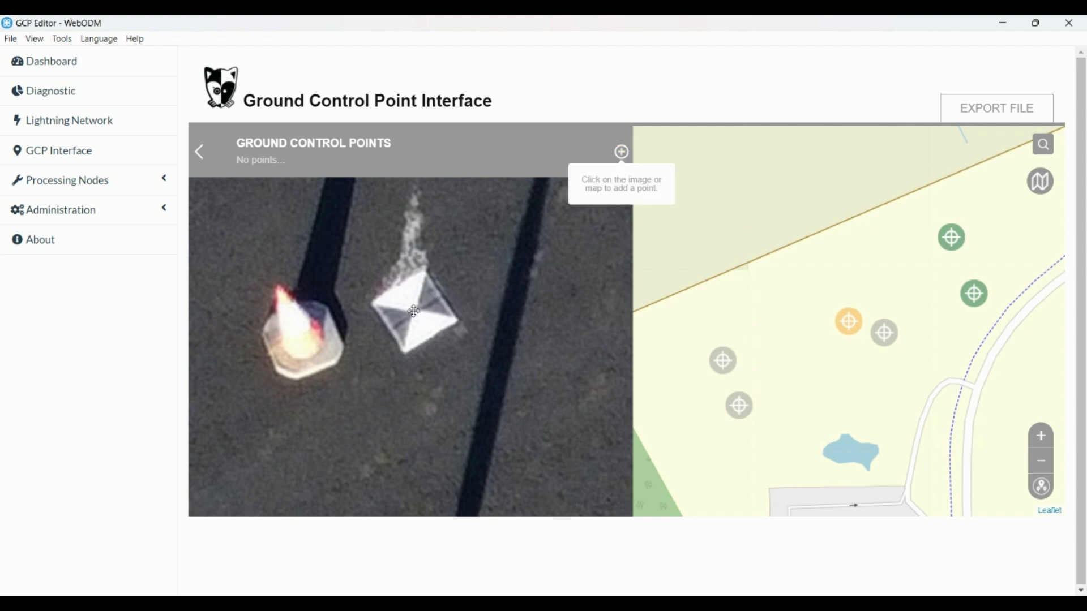
pyautogui.scroll(3, 413, 311)
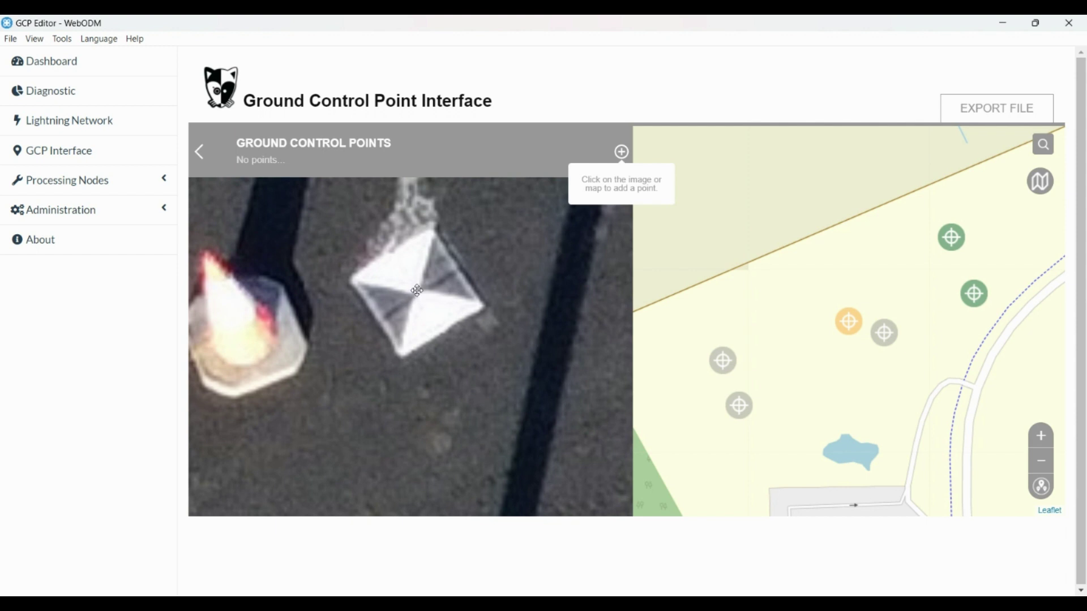
pyautogui.click(418, 291)
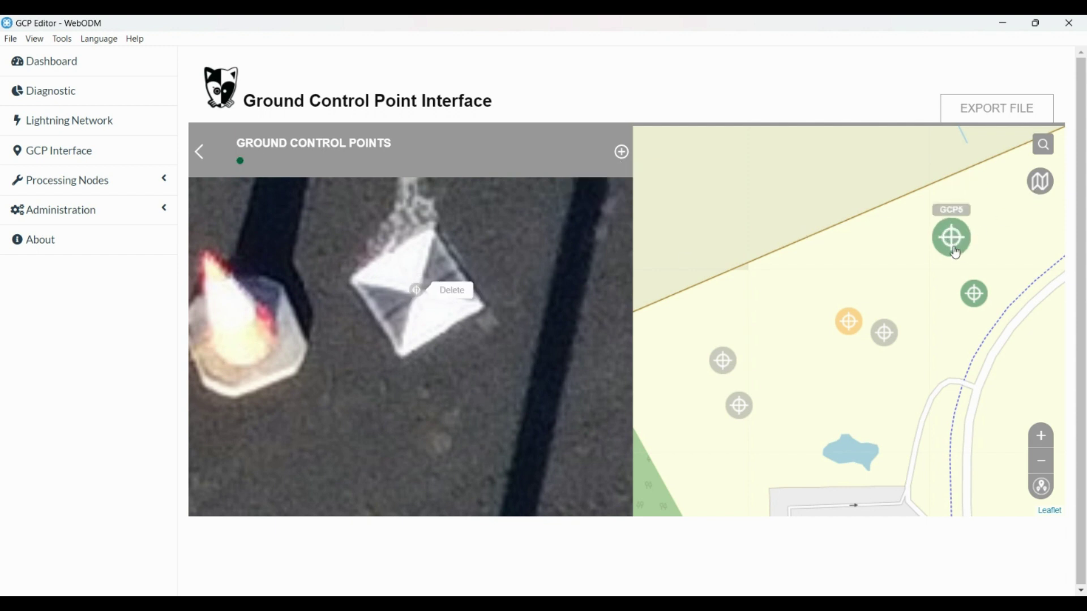
pyautogui.scroll(-4, 521, 277)
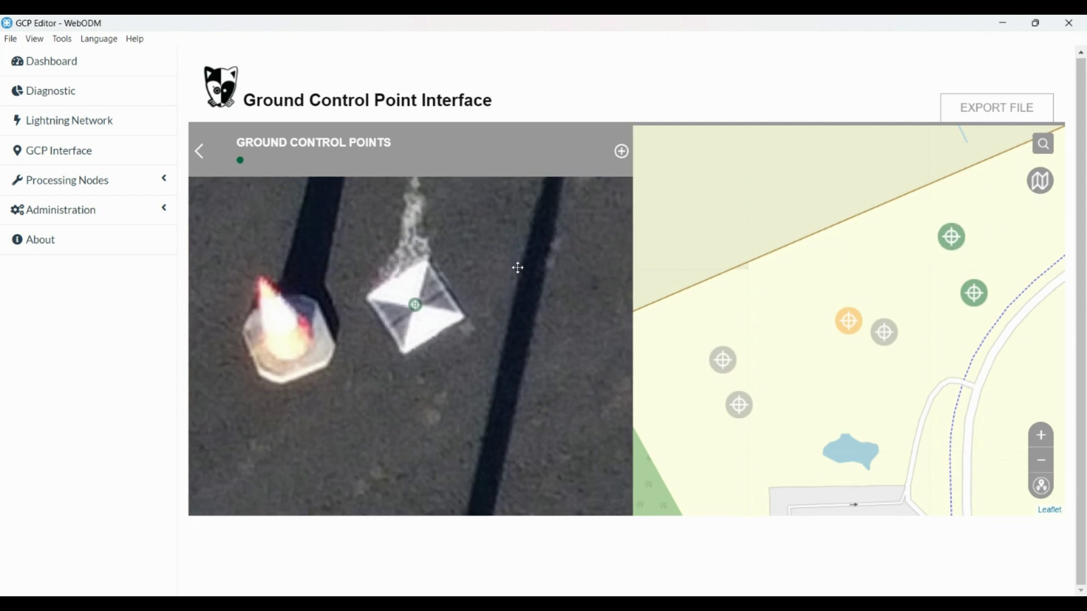
pyautogui.click(201, 151)
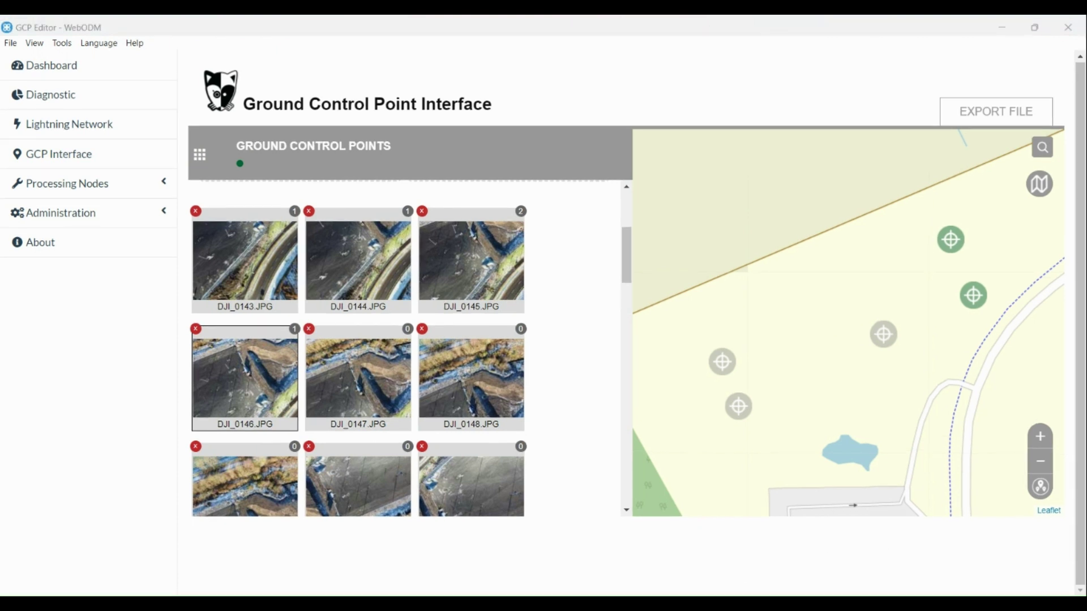
# Step: Check the next photos, including DJI_0148, returning to the list after each
pyautogui.scroll(-3, 317, 309)
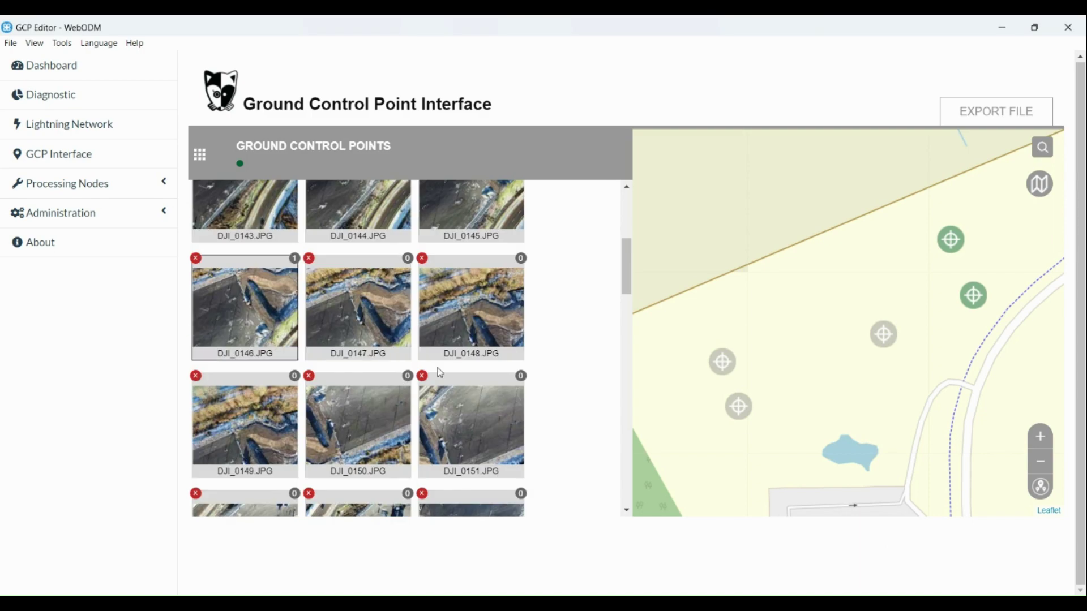
pyautogui.click(317, 309)
pyautogui.click(200, 156)
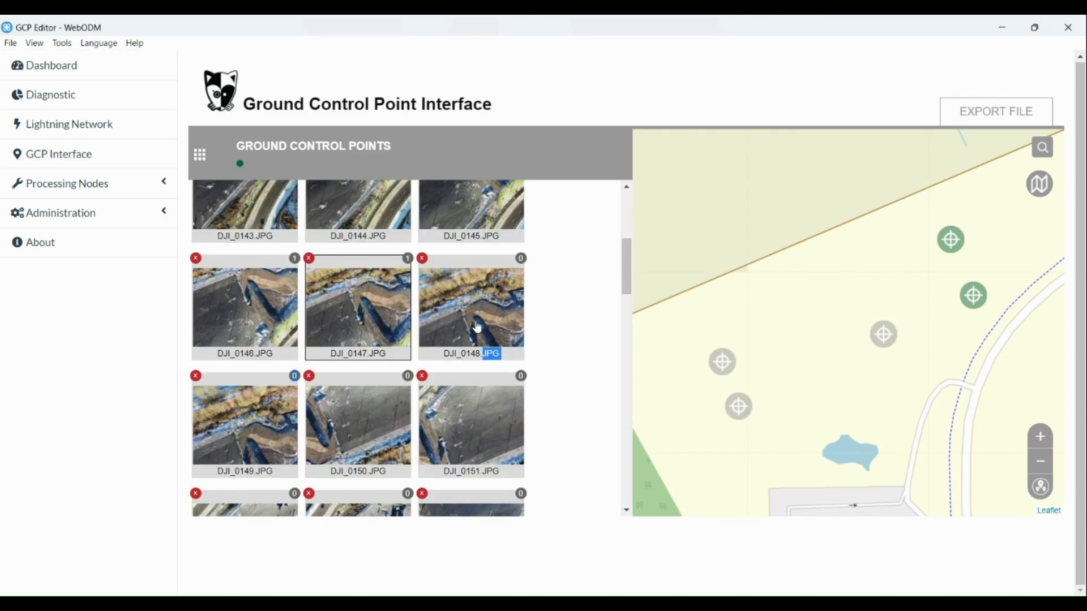
pyautogui.click(477, 327)
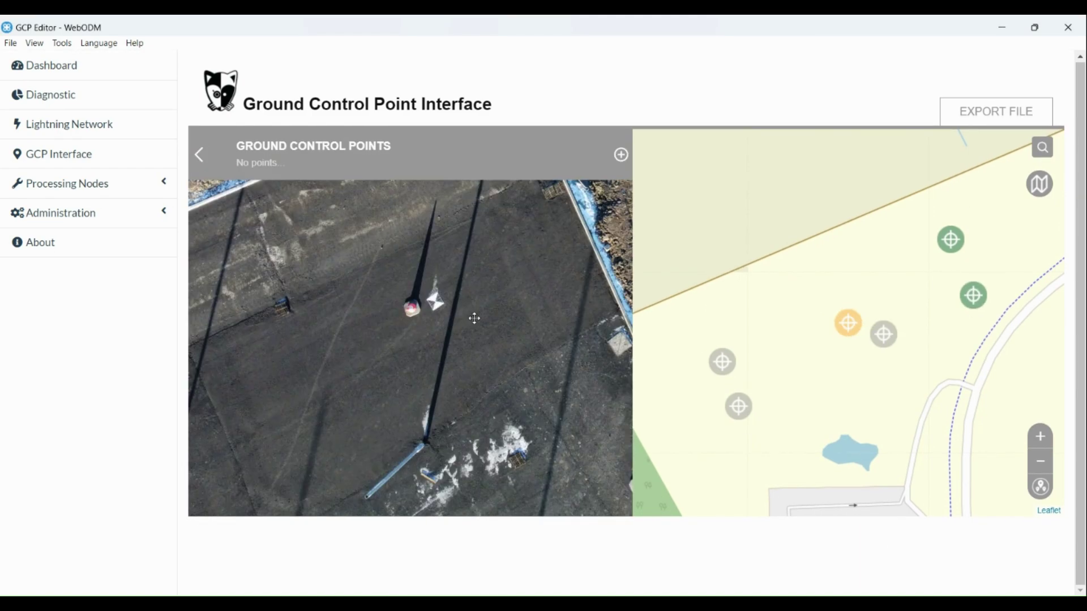
pyautogui.click(200, 156)
# Step: In DJI_0149 and the following photos, delete misplaced points and place points on the target
pyautogui.click(267, 355)
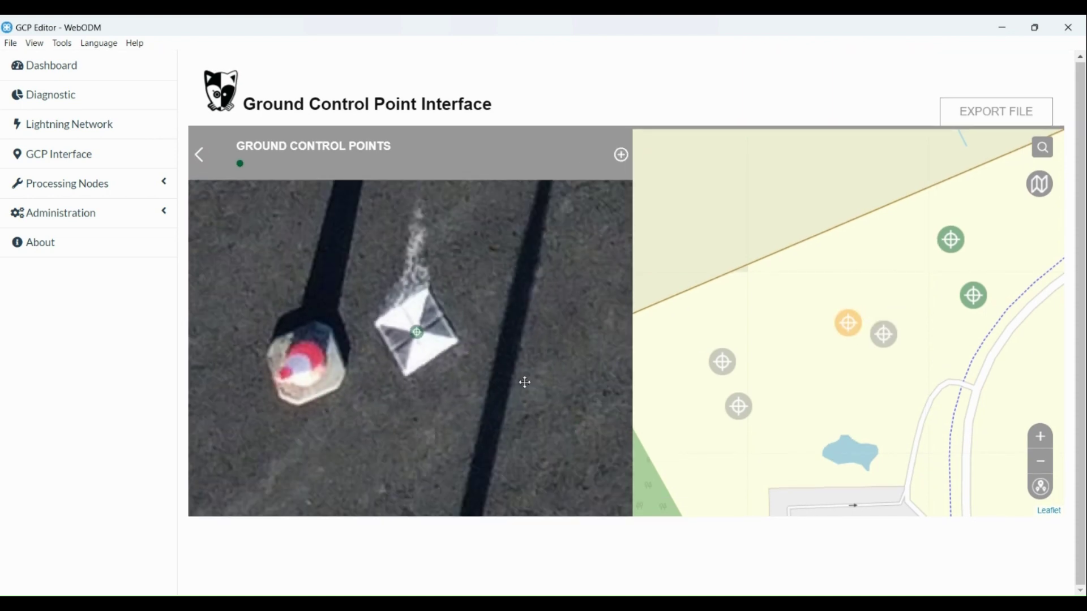
pyautogui.click(456, 334)
pyautogui.click(463, 344)
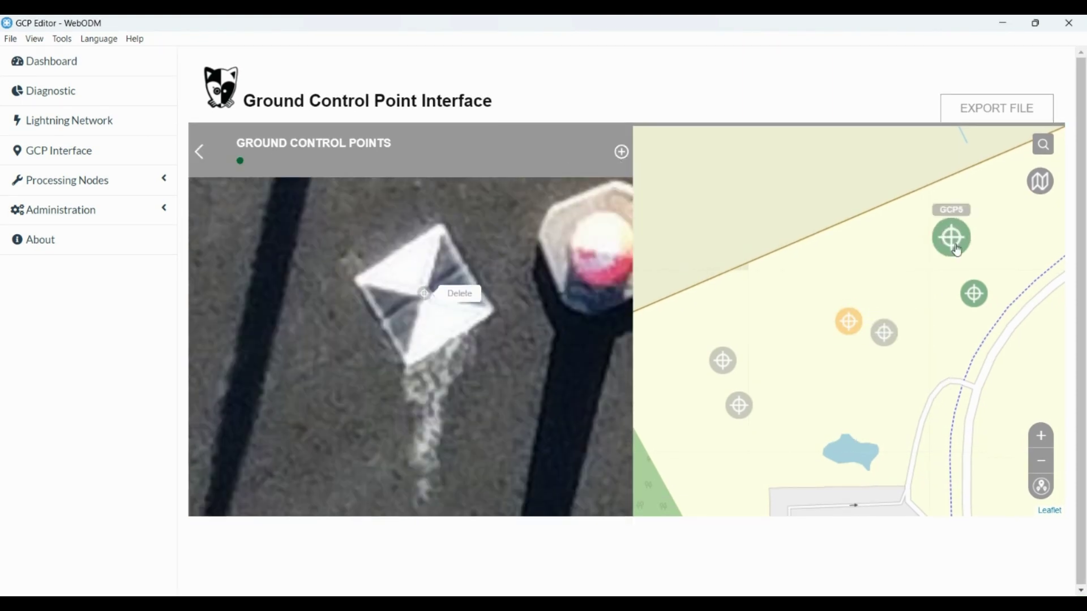
pyautogui.click(421, 360)
pyautogui.click(464, 360)
pyautogui.click(455, 371)
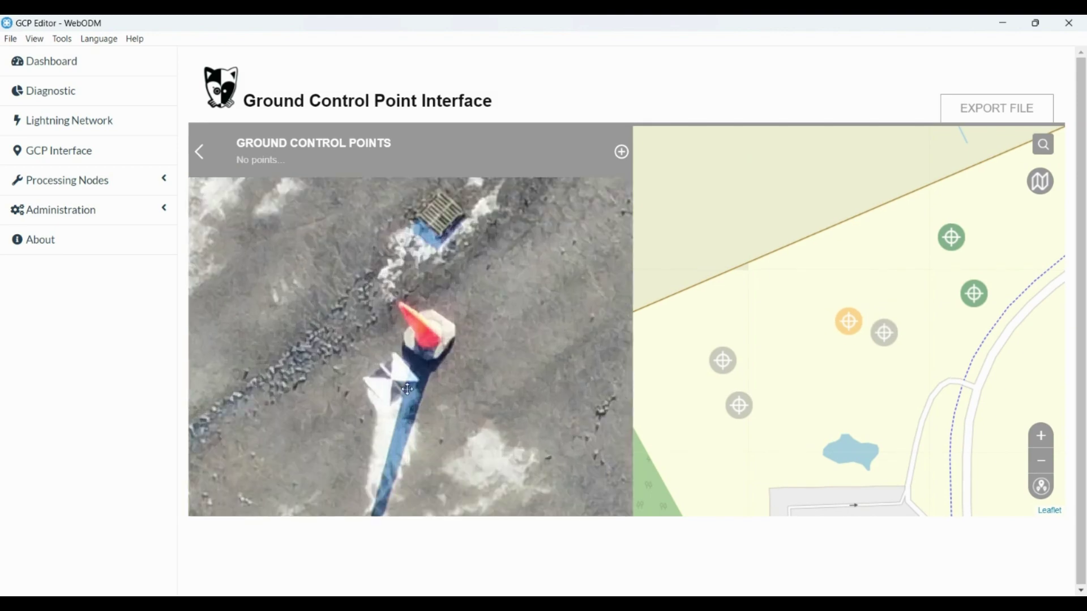
pyautogui.click(453, 261)
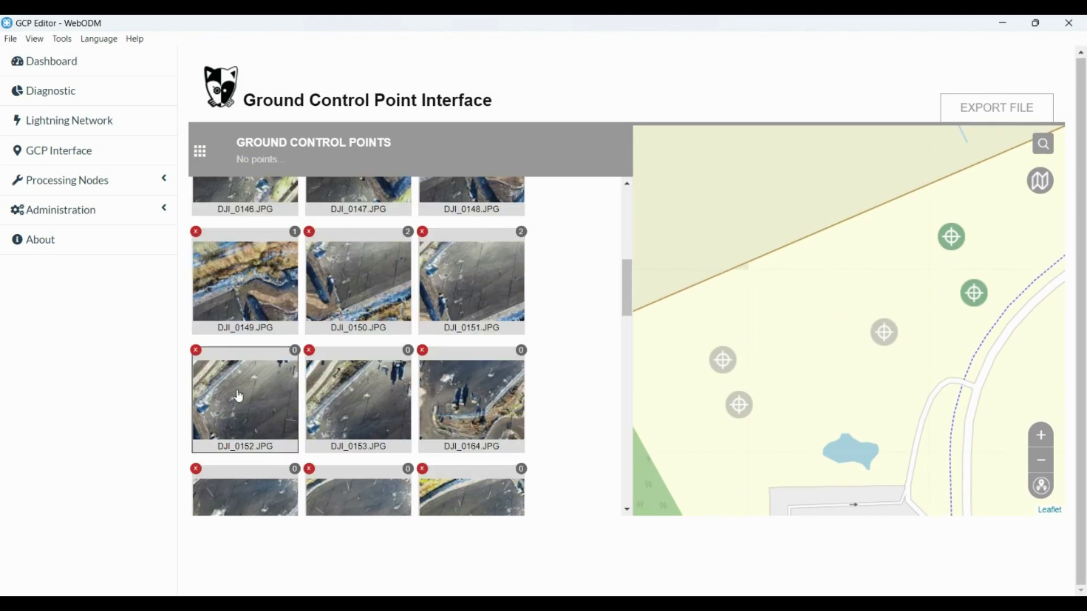
pyautogui.click(240, 393)
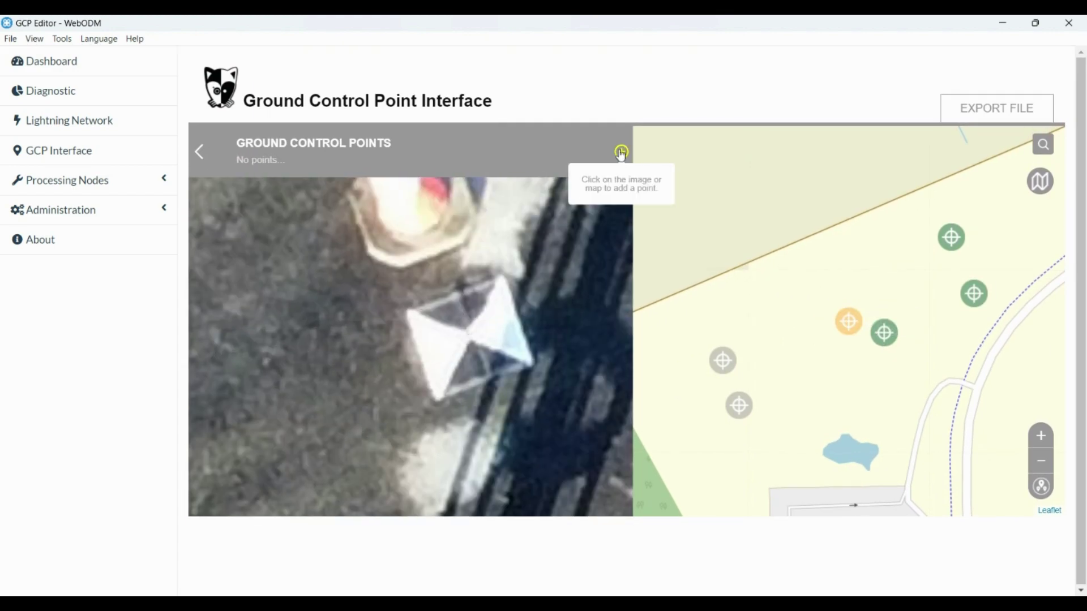
pyautogui.click(453, 343)
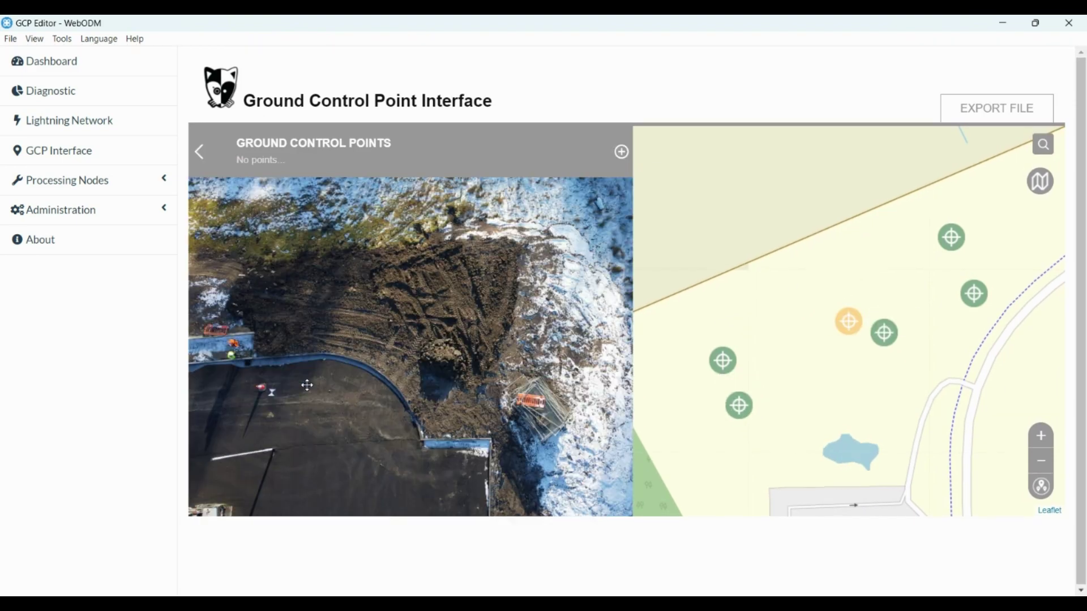
pyautogui.scroll(-3, 378, 359)
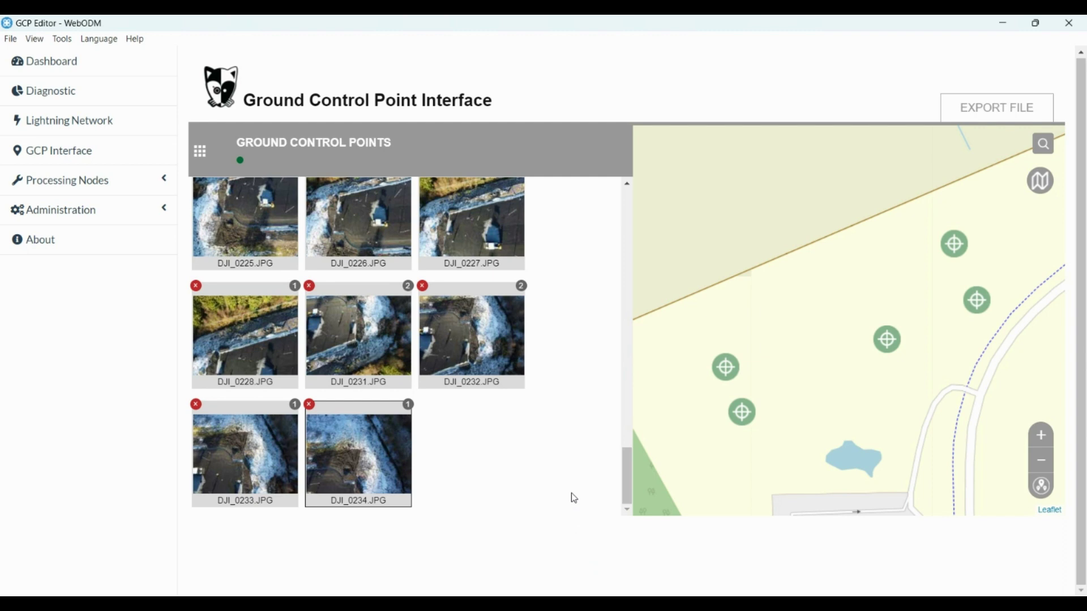
pyautogui.scroll(10, 572, 497)
pyautogui.scroll(15, 574, 498)
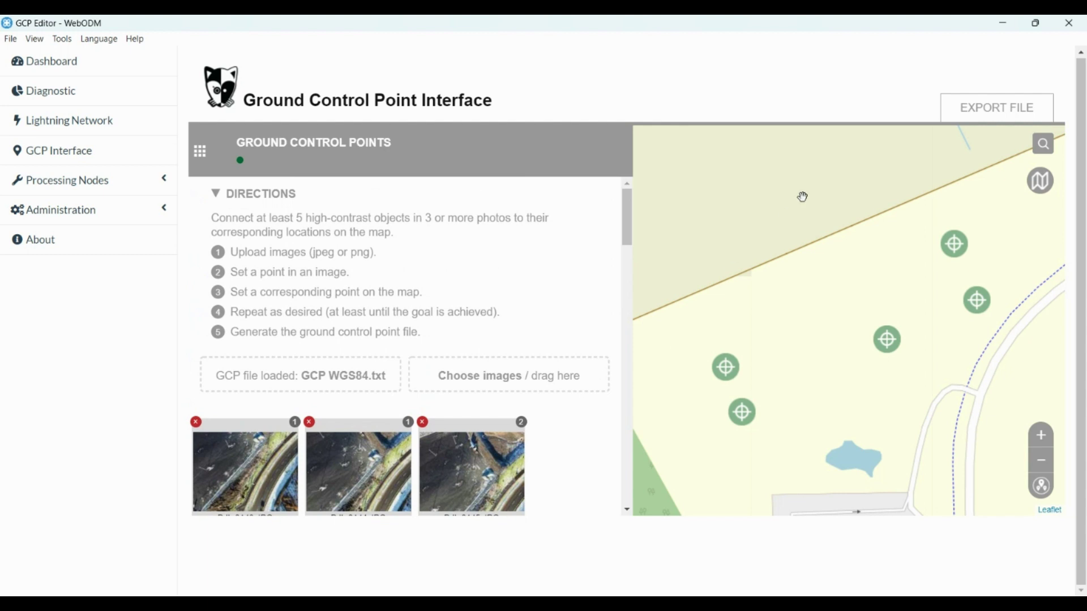
pyautogui.click(1001, 115)
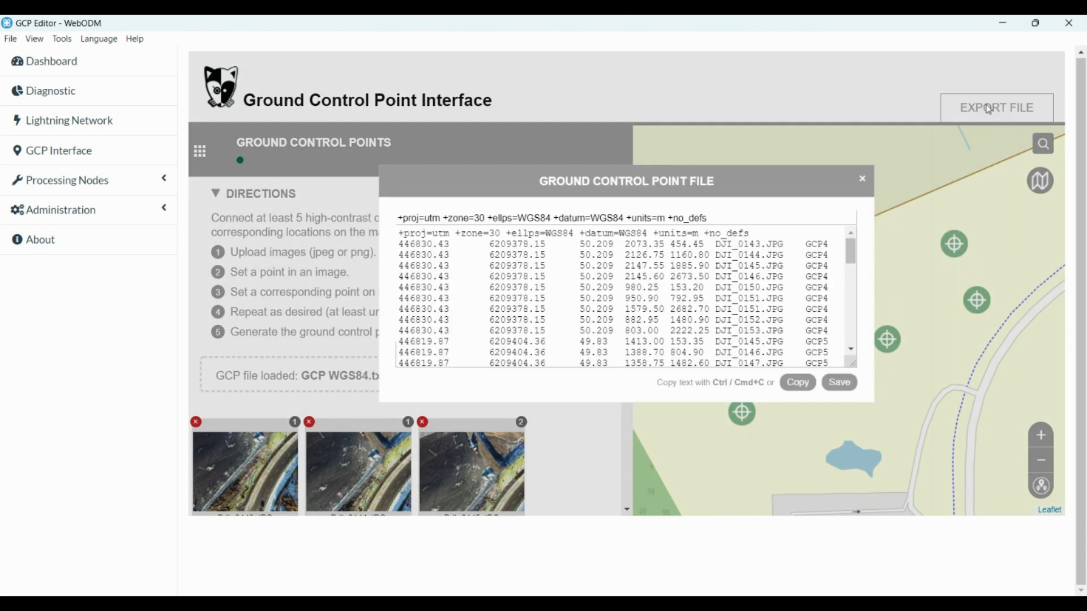
pyautogui.click(400, 235)
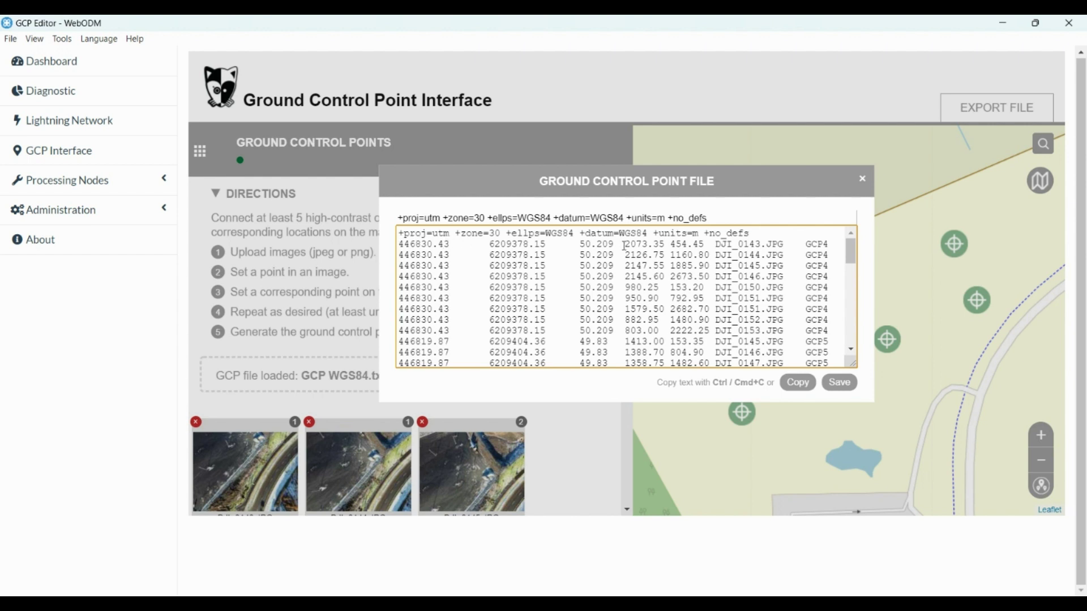
pyautogui.moveTo(626, 247); pyautogui.dragTo(704, 248)
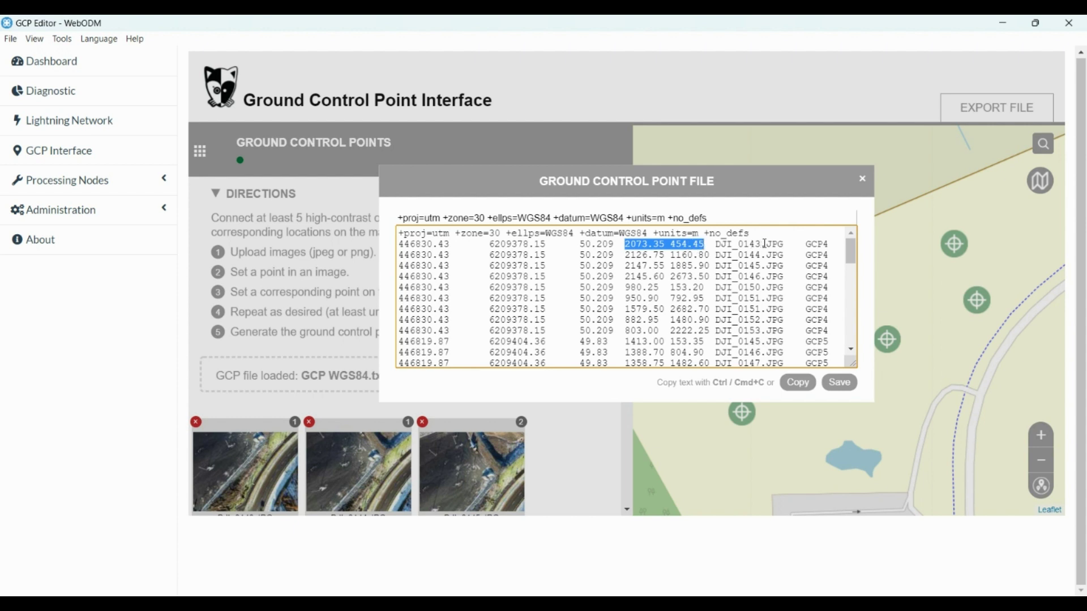
pyautogui.moveTo(785, 246); pyautogui.dragTo(718, 246)
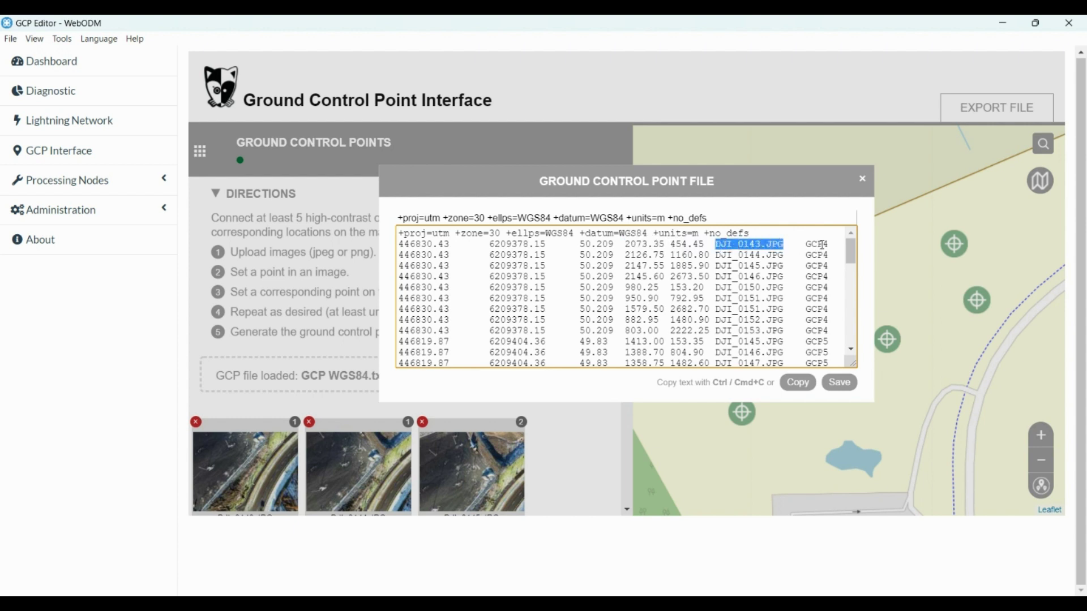
pyautogui.moveTo(830, 245); pyautogui.dragTo(808, 245)
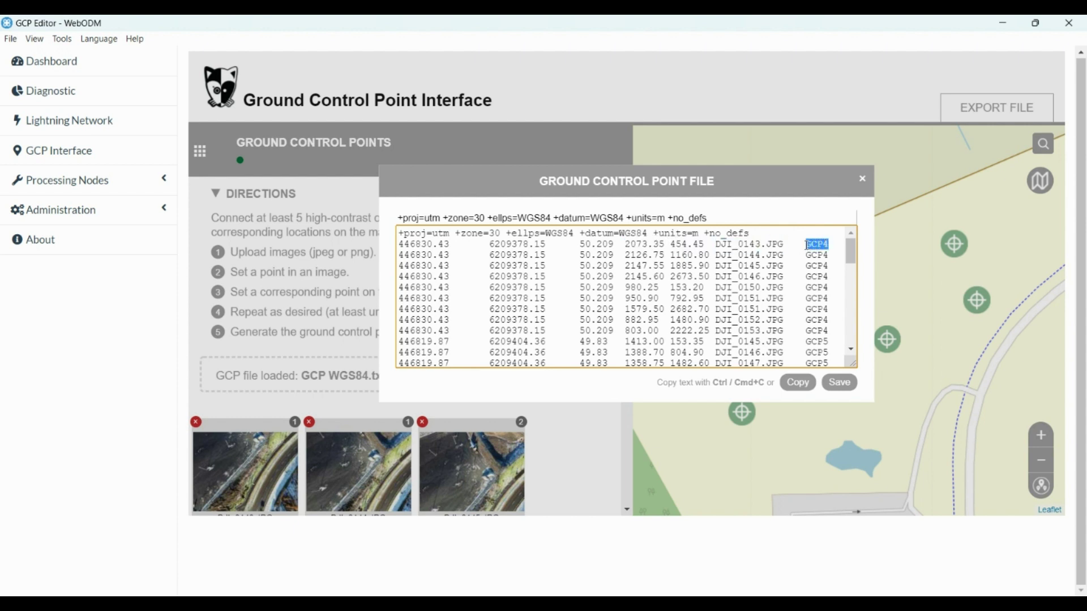
pyautogui.moveTo(551, 248); pyautogui.dragTo(400, 244)
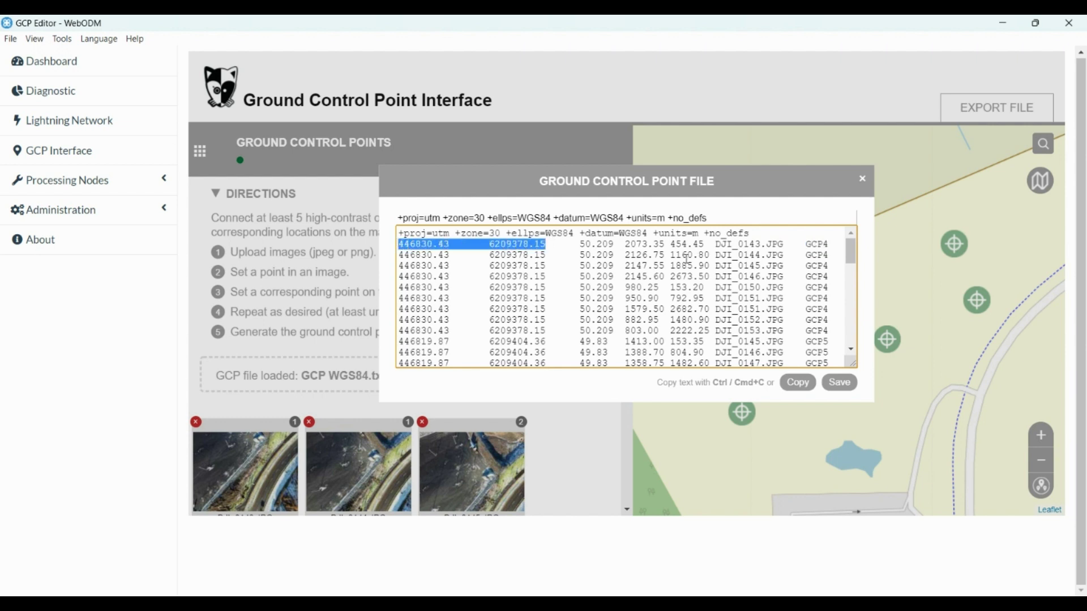
pyautogui.scroll(-20, 688, 259)
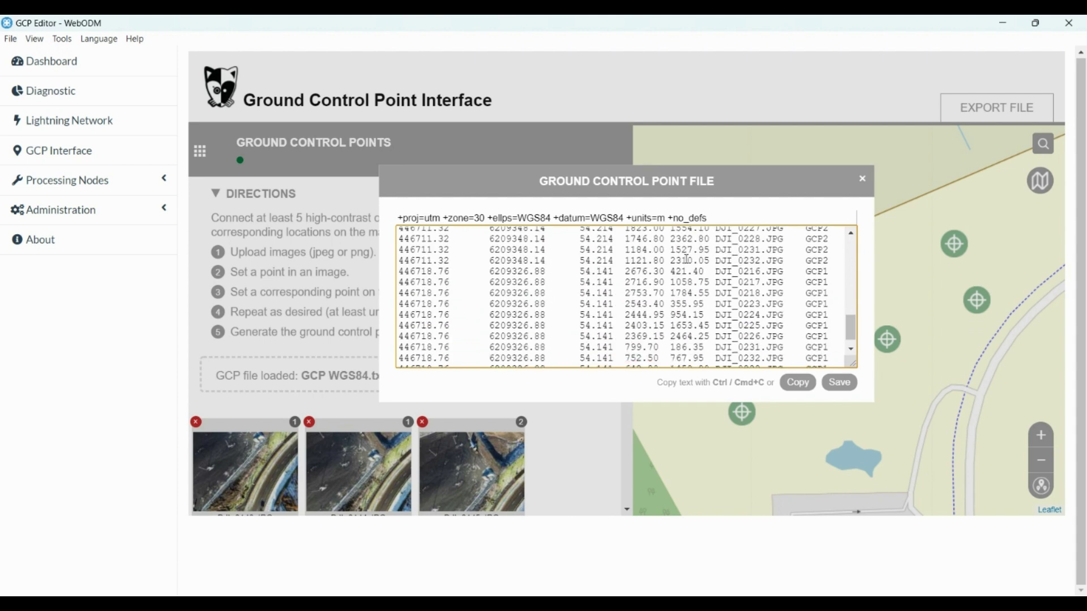
pyautogui.scroll(20, 688, 259)
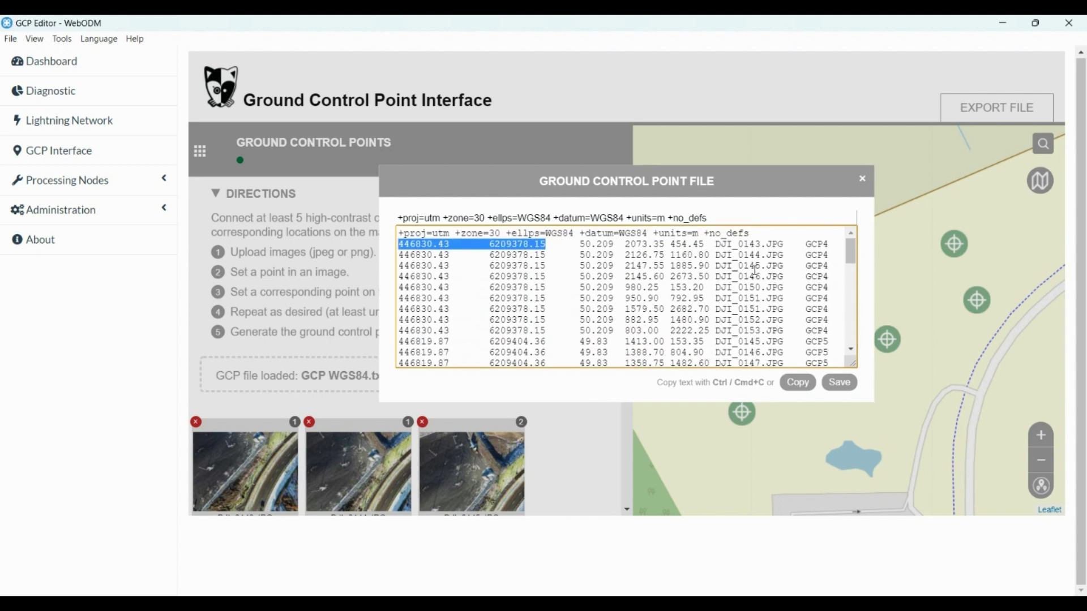
pyautogui.click(842, 384)
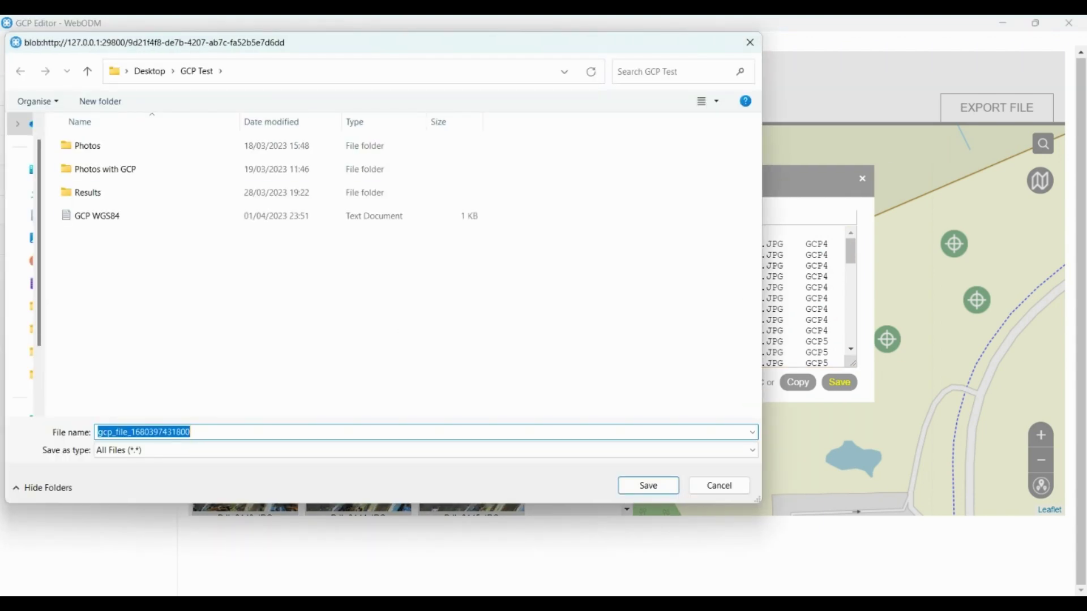
pyautogui.click(656, 485)
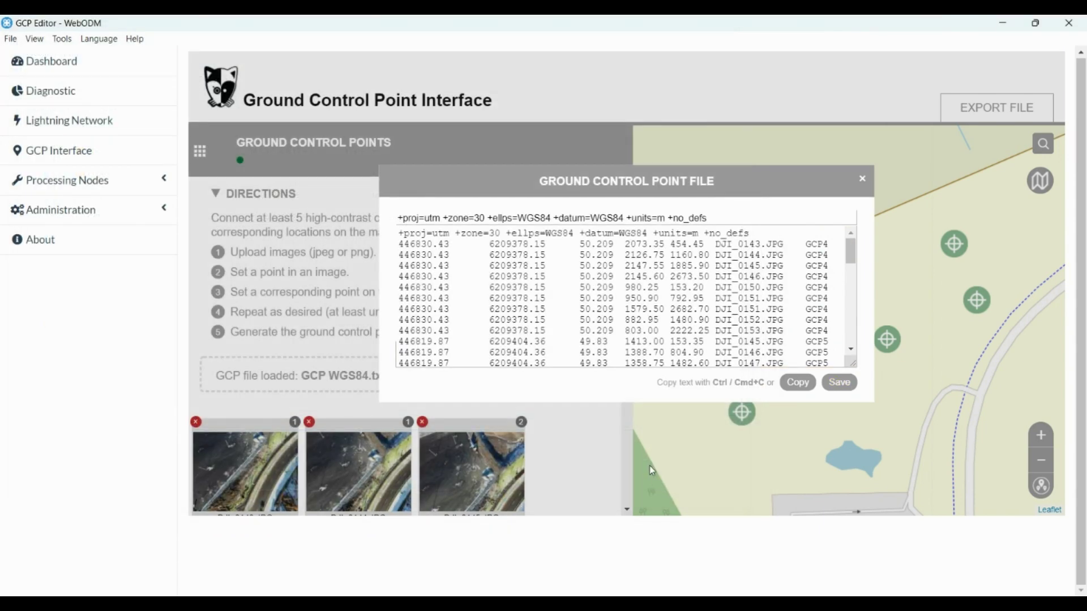
# Step: Close the GCP file window and create a new dashboard project named 'Test'
pyautogui.click(864, 181)
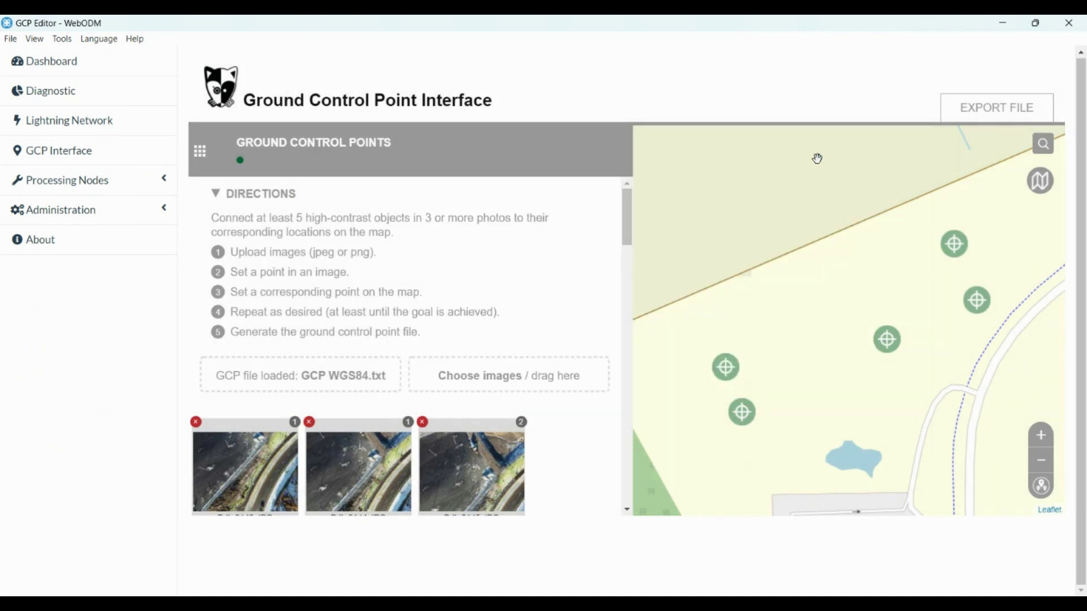
pyautogui.click(93, 66)
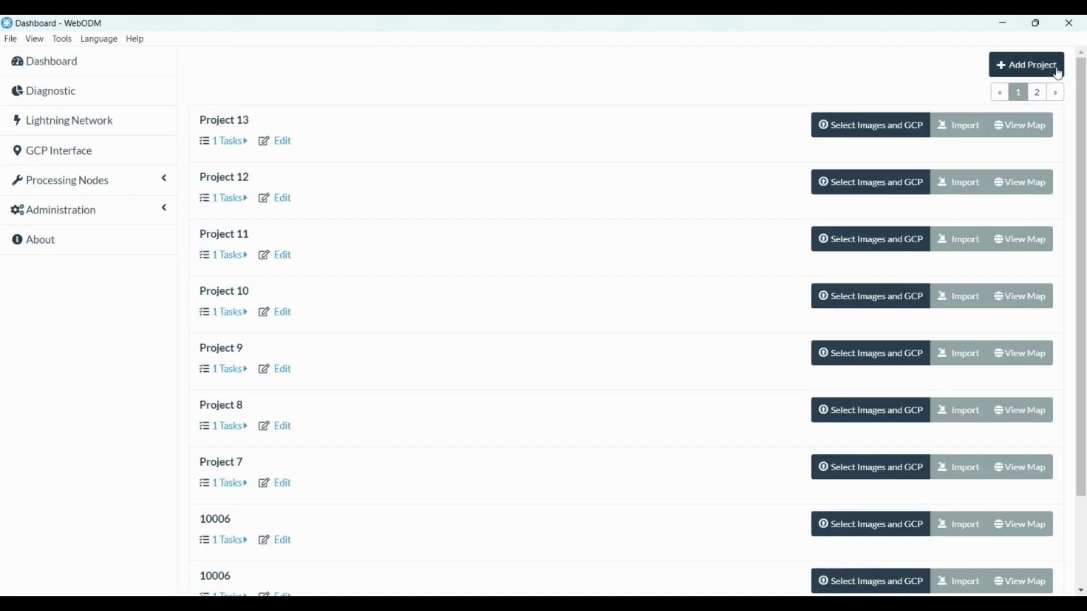
pyautogui.click(1006, 69)
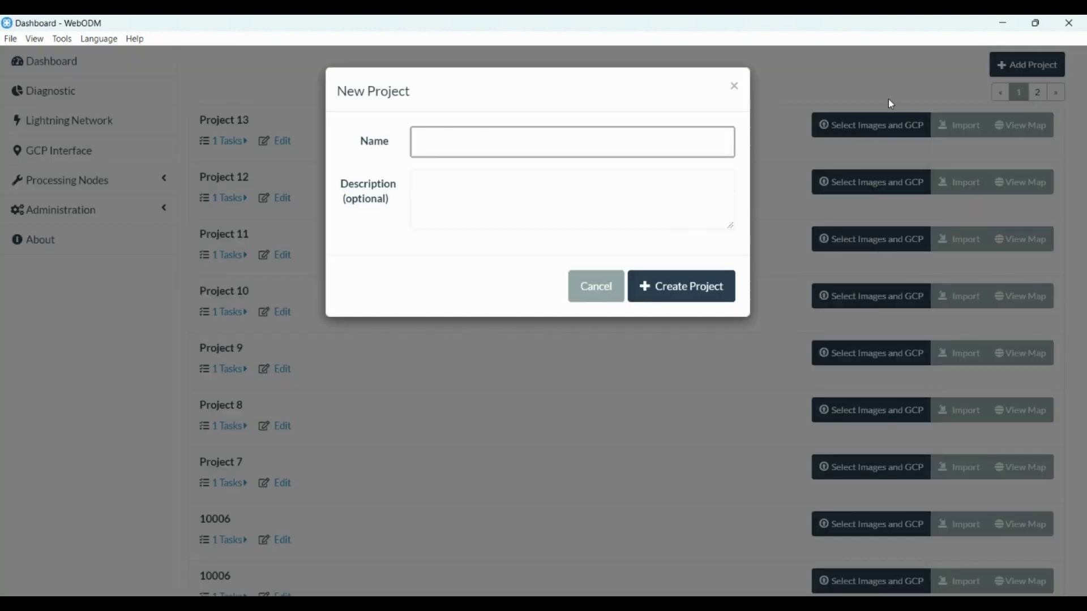
pyautogui.write('Test')
pyautogui.click(697, 293)
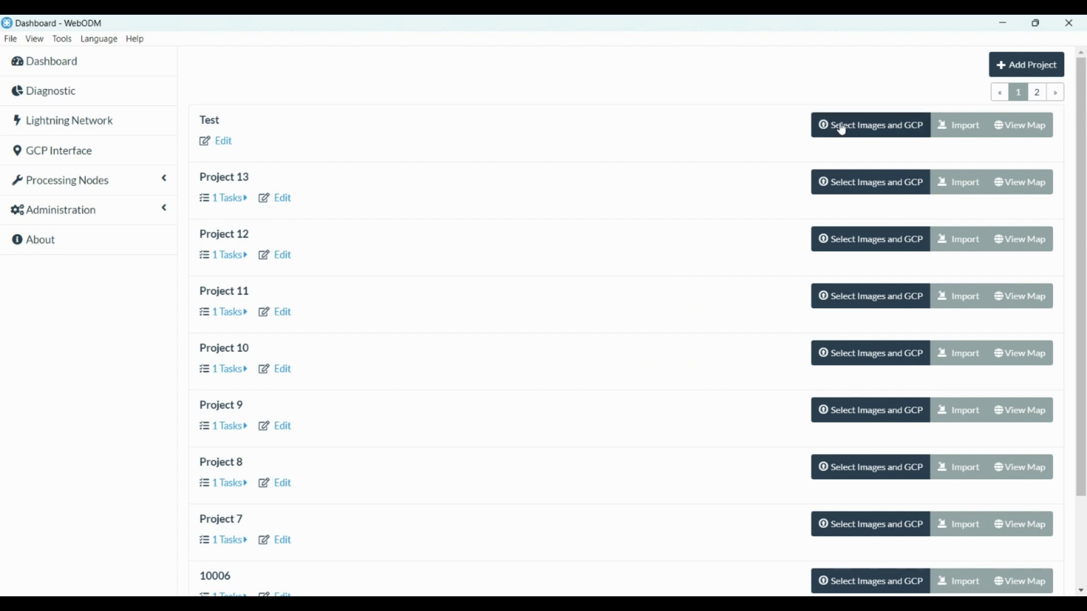
# Step: Add every drone photo from the Photos folder to the Test project's task
pyautogui.click(871, 128)
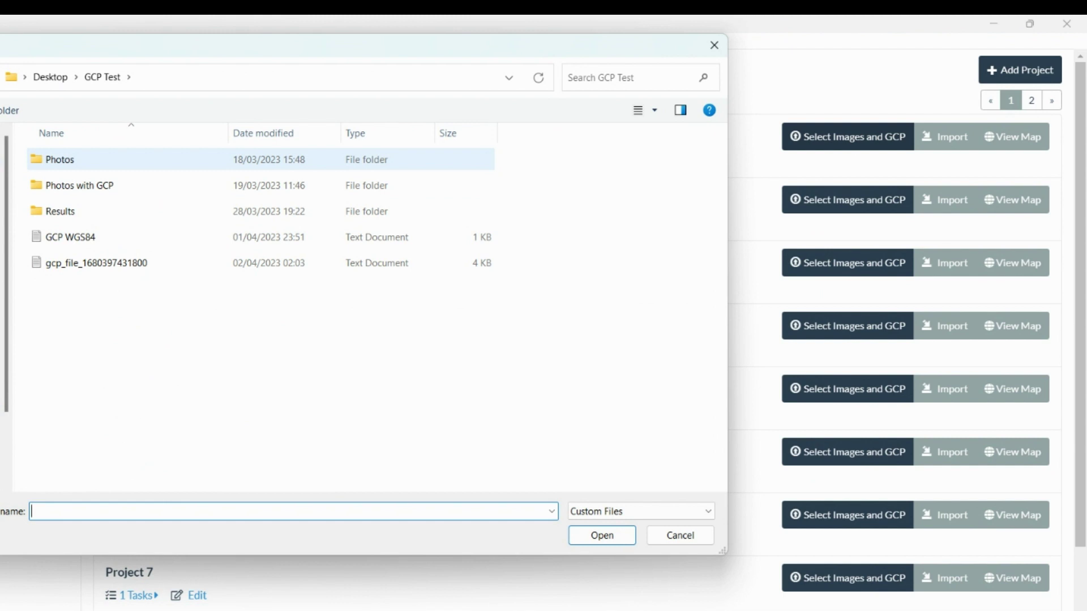
pyautogui.click(157, 169)
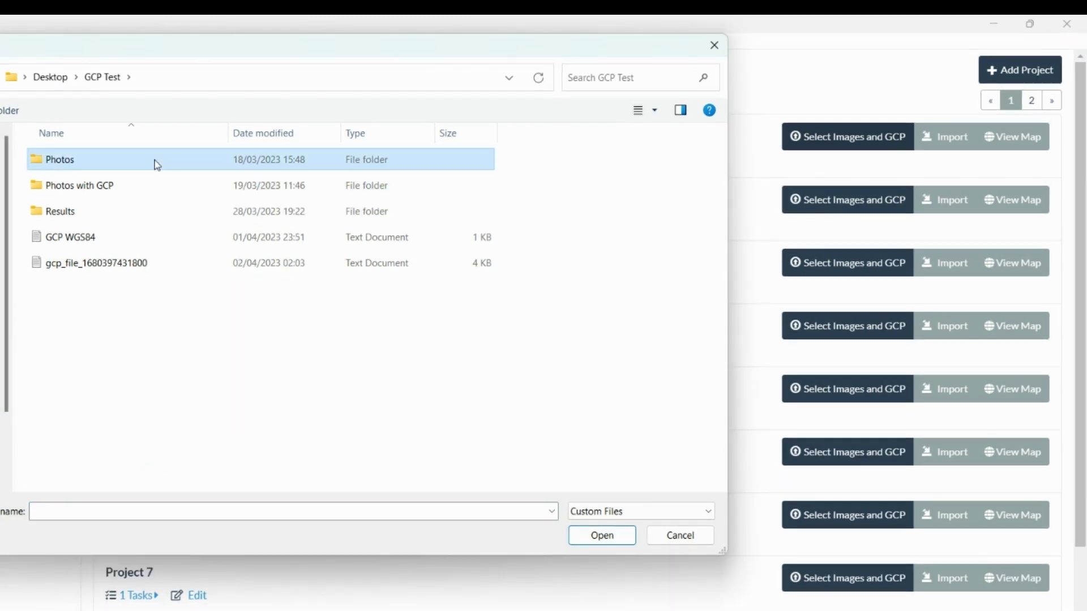
pyautogui.doubleClick(157, 165)
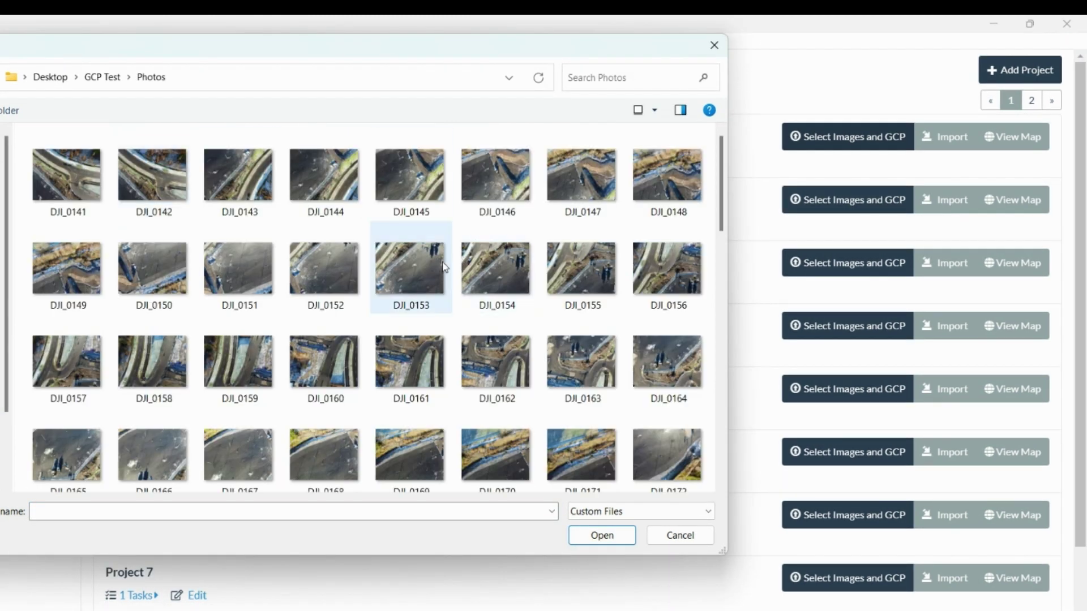
pyautogui.click(337, 272)
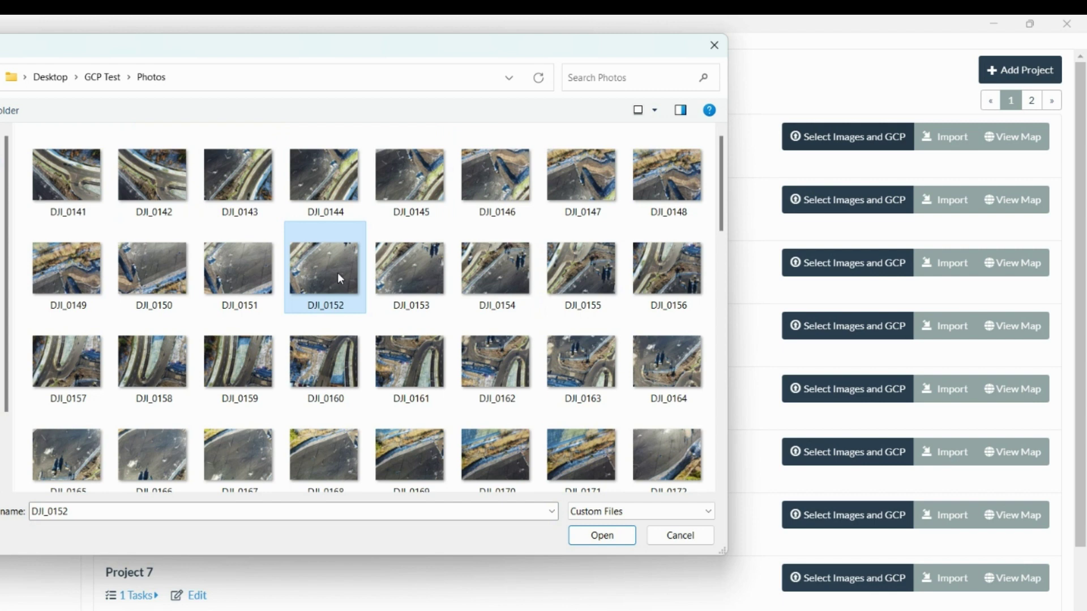
pyautogui.hotkey('ctrl', 'a')
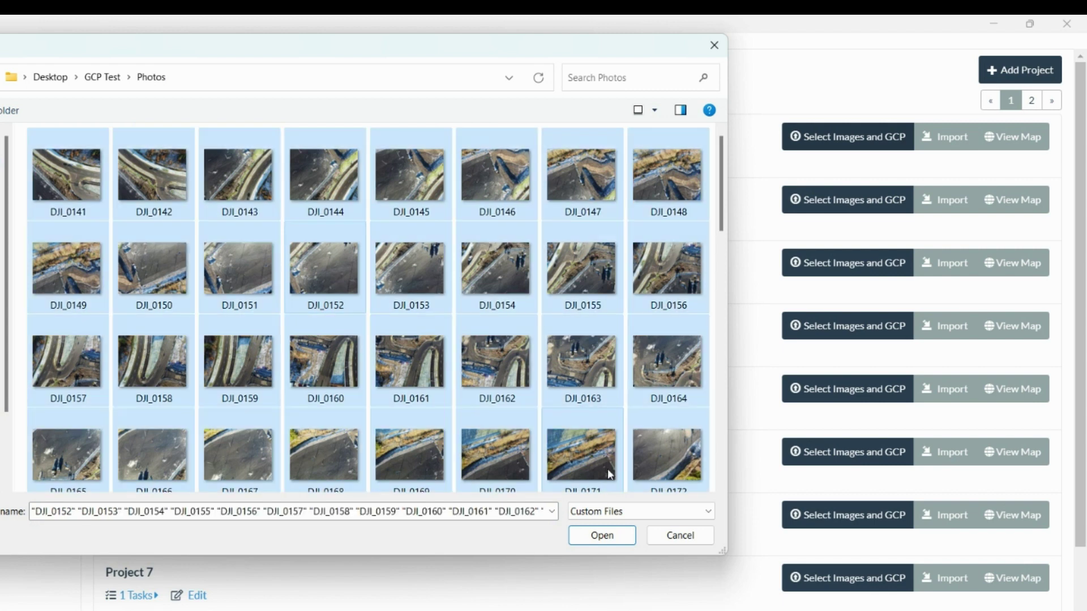
pyautogui.click(602, 535)
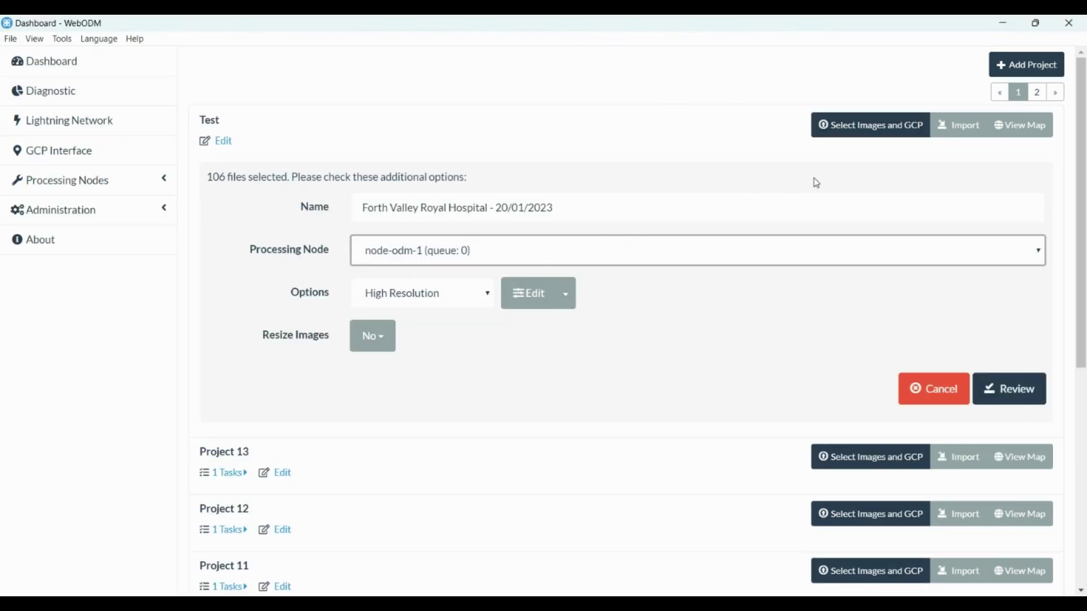
pyautogui.click(871, 125)
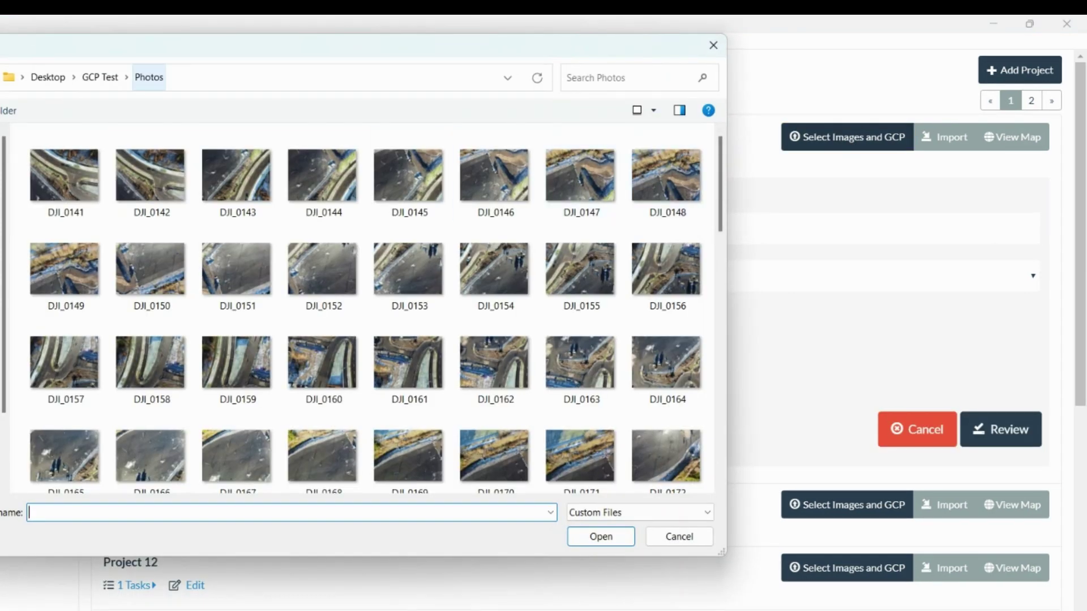
pyautogui.click(100, 76)
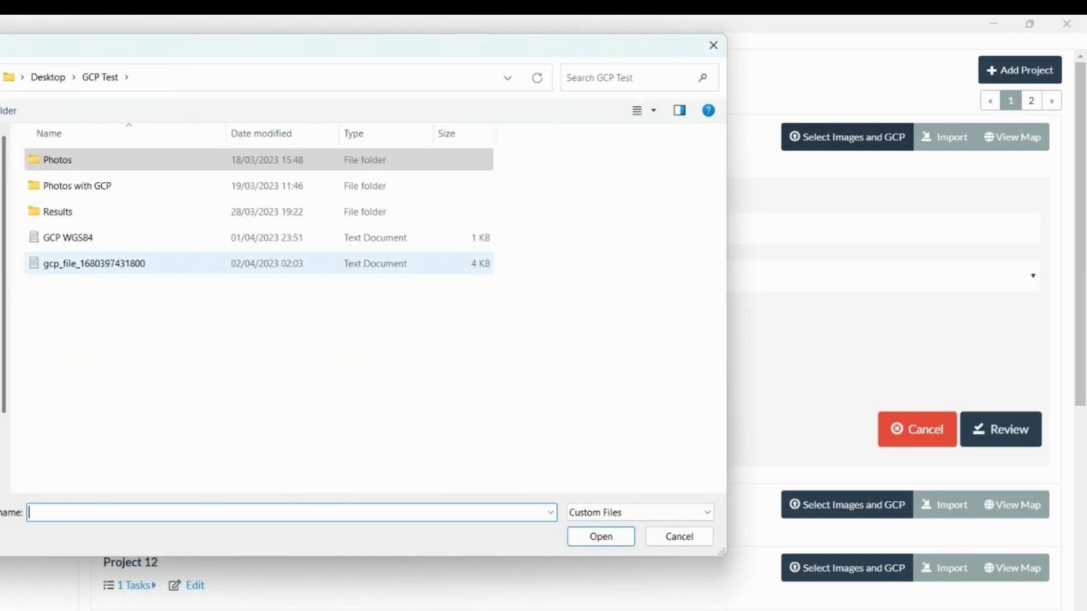
pyautogui.click(169, 266)
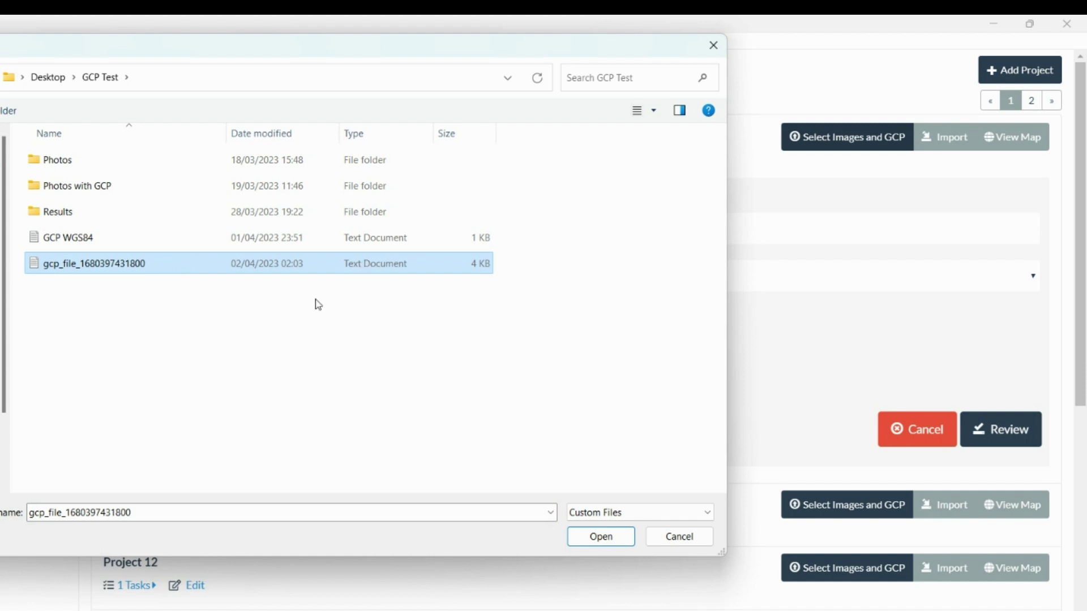
pyautogui.doubleClick(204, 264)
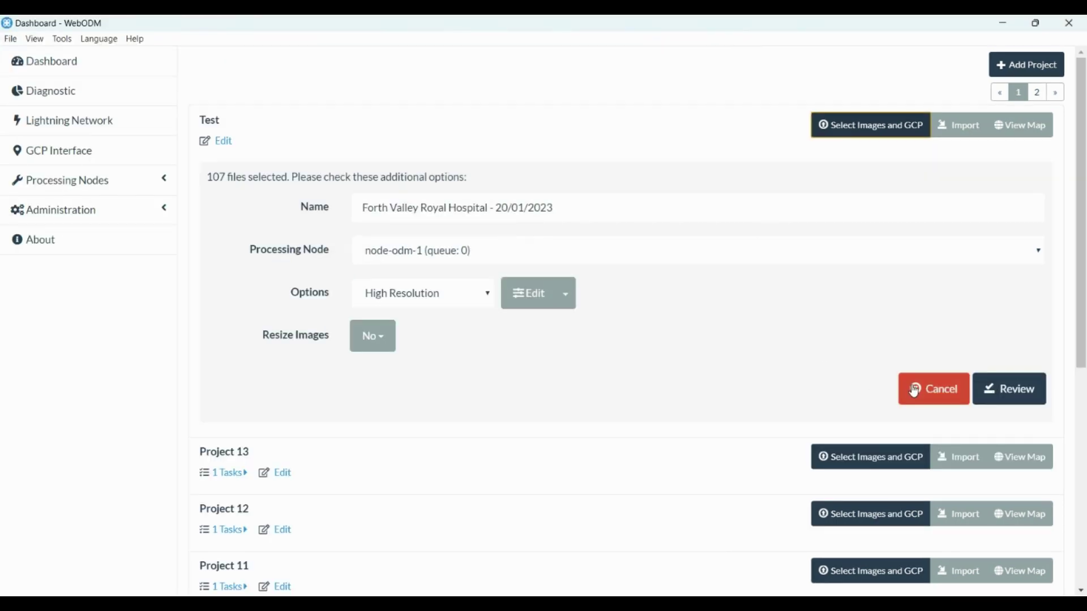
# Step: Review the Forth Valley Royal Hospital - 20/01/2023 task and start uploading its 107 files
pyautogui.click(1011, 391)
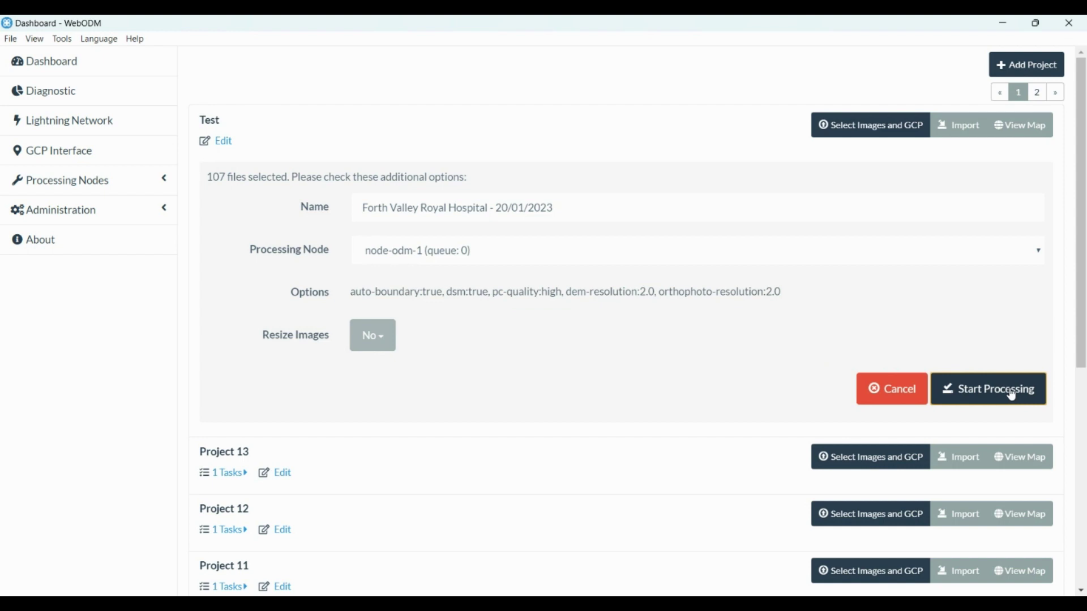
pyautogui.click(1002, 390)
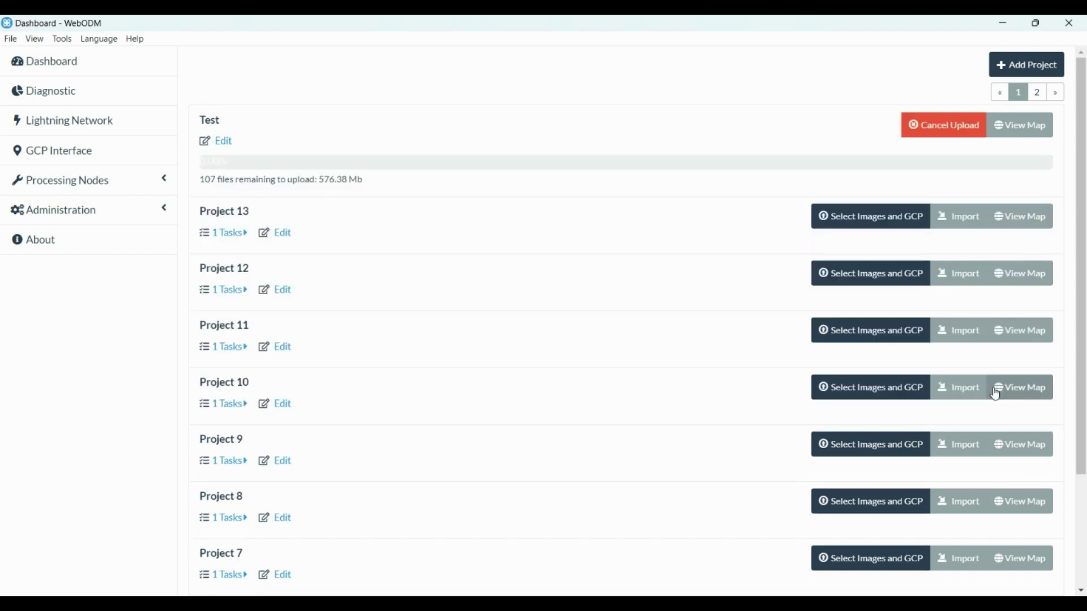